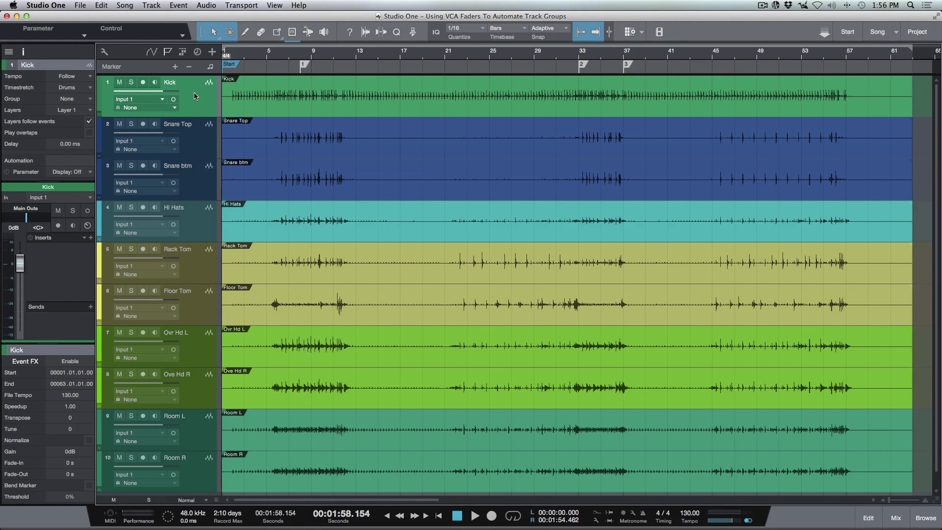
# Look over the drum tracks' volume automation envelopes and their mixer channels
pyautogui.press('a')
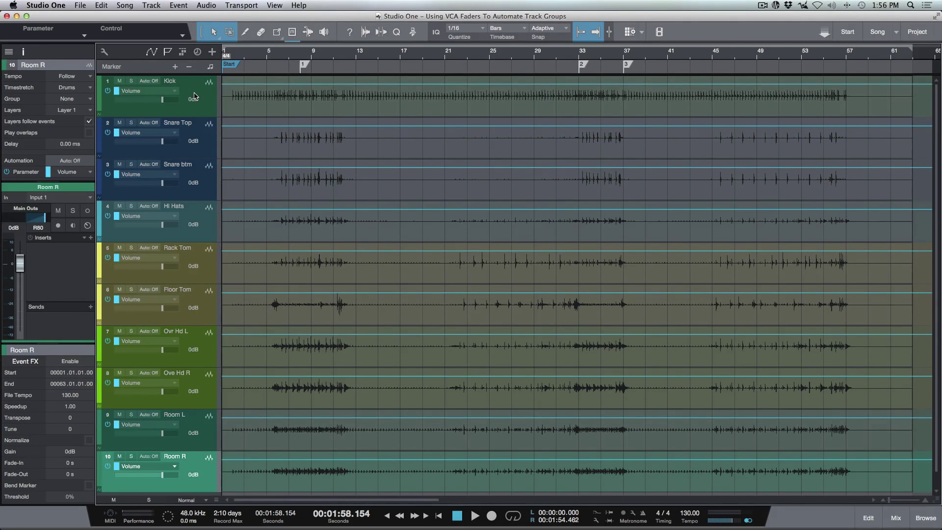
pyautogui.press('F3')
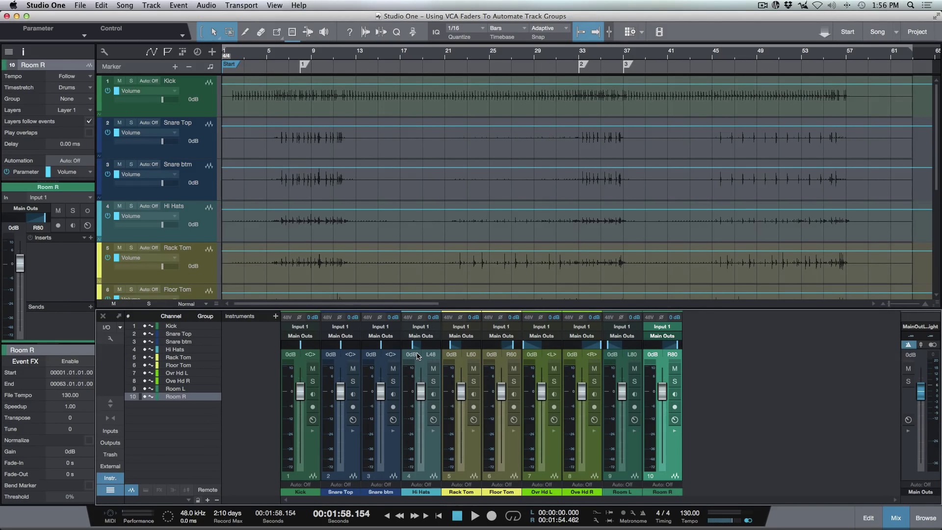
pyautogui.press('F3')
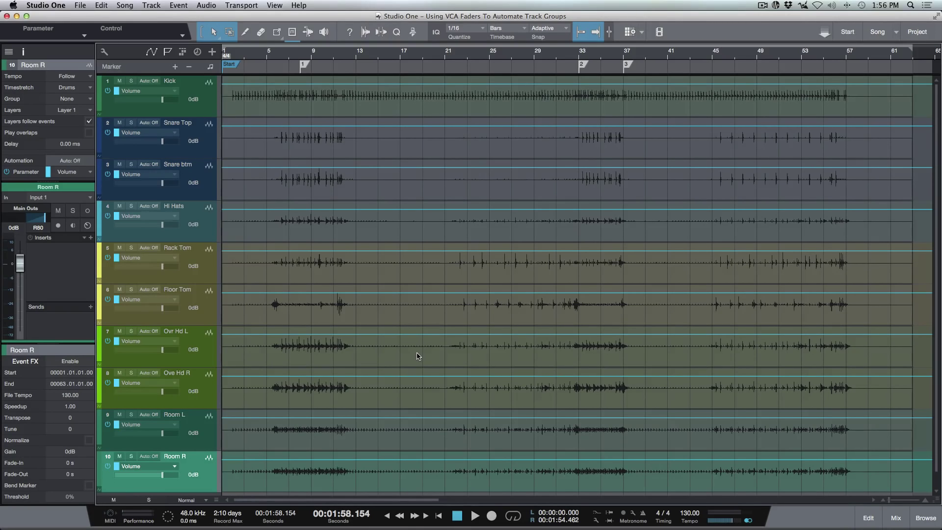
pyautogui.press('a')
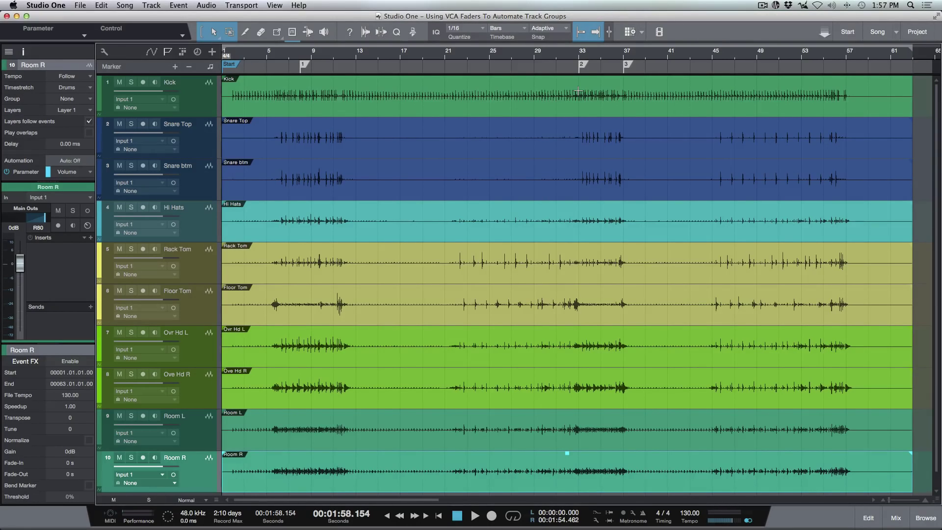
# Add a VCA fader controlling all ten drum channels, from Kick through Room R
pyautogui.press('F3')
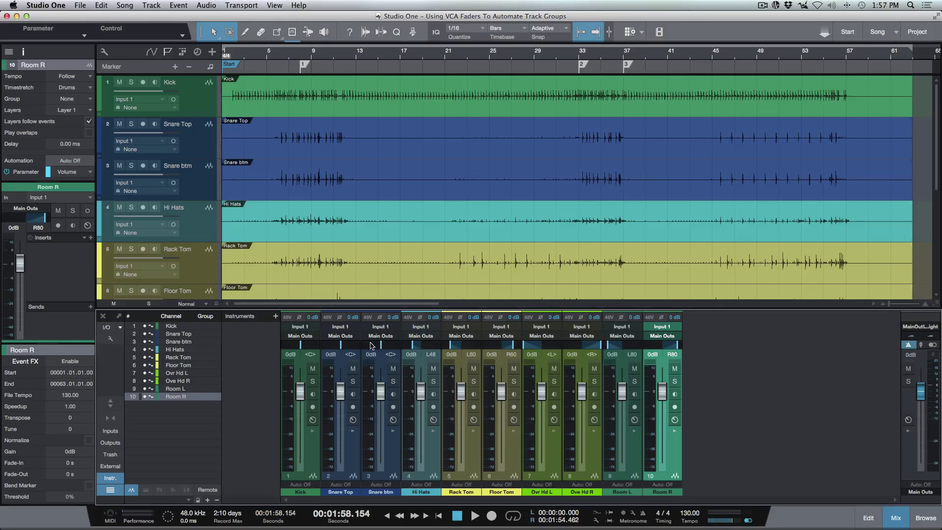
pyautogui.click(313, 461)
pyautogui.keyDown('shift'); pyautogui.click(670, 448); pyautogui.keyUp('shift')
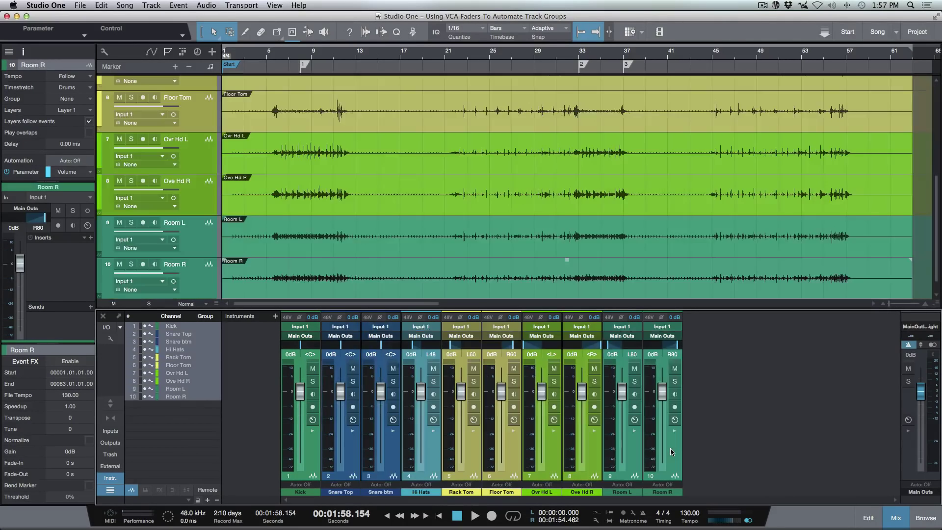
pyautogui.rightClick(670, 448)
pyautogui.click(710, 395)
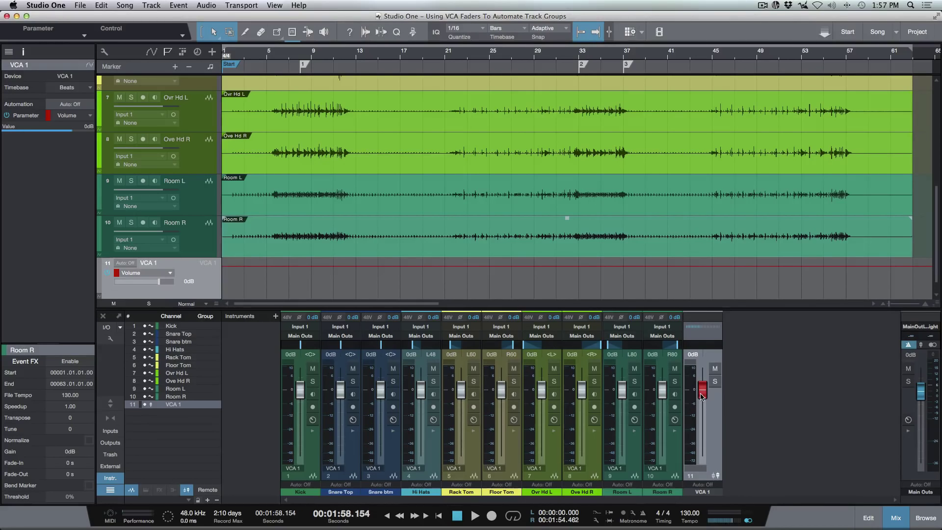
pyautogui.press('F3')
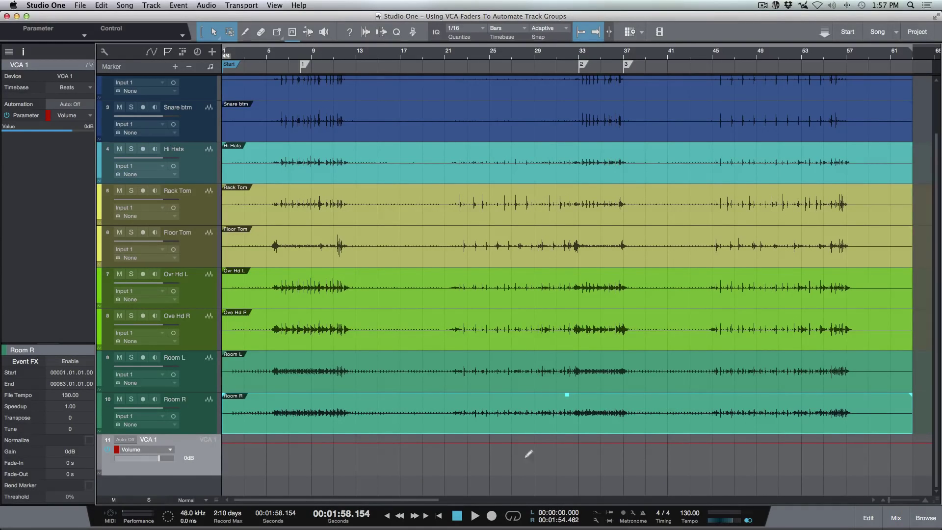
pyautogui.press('z')
# Check the advanced automation preferences and display the automation envelopes for all tracks
pyautogui.press('super+comma')
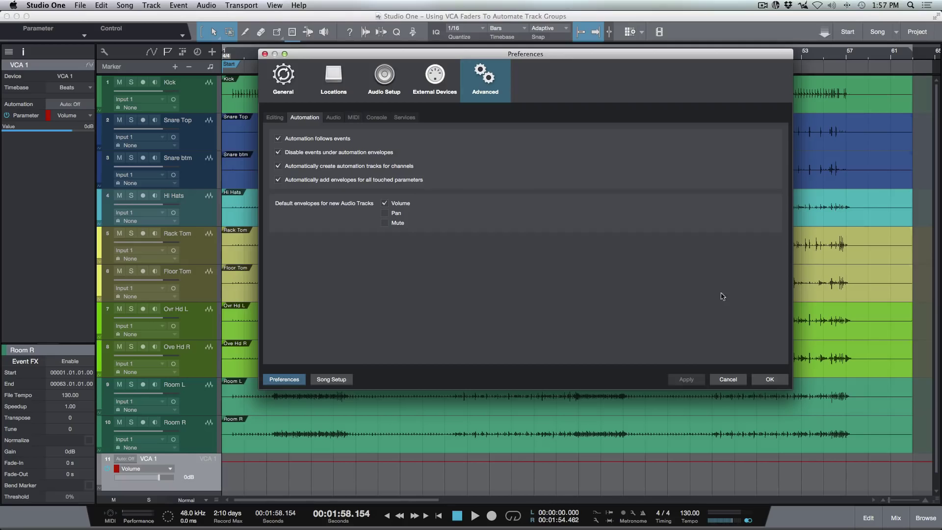
pyautogui.click(770, 379)
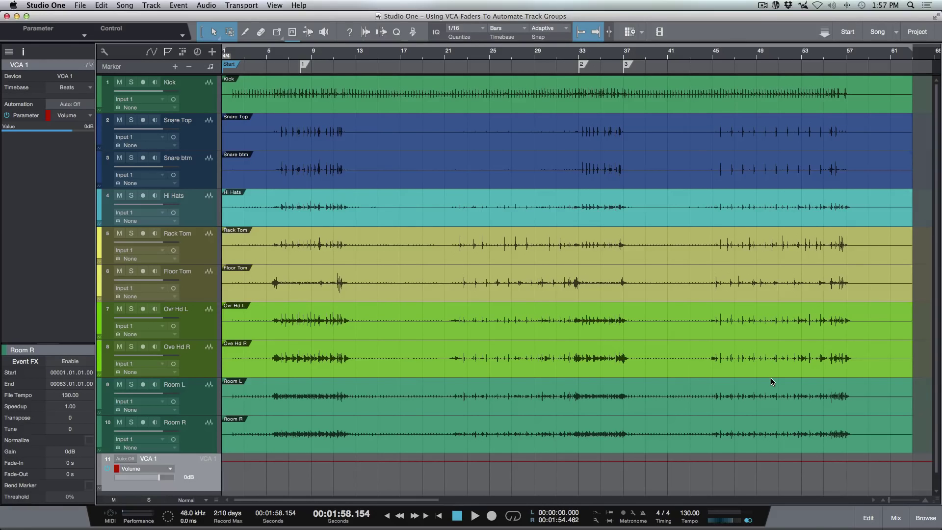
pyautogui.press('a')
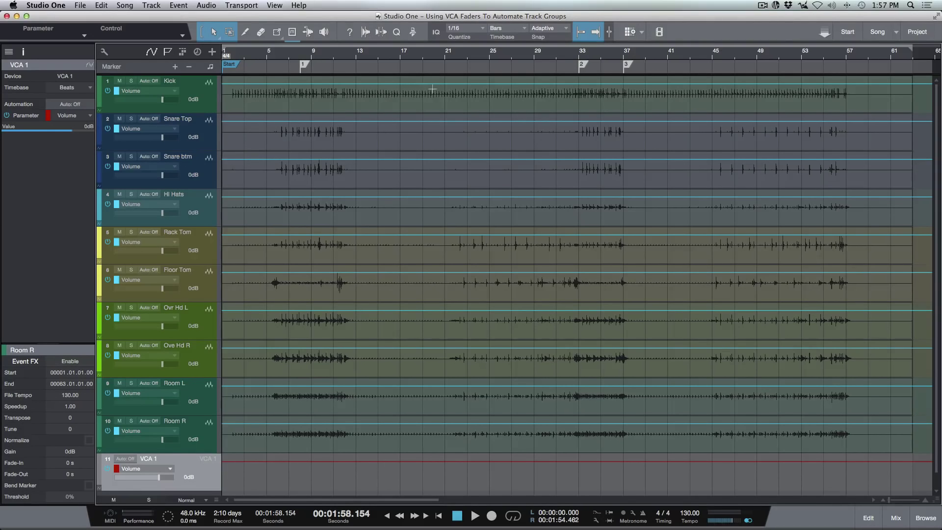
# Mark a range on the Kick track at about bars 19 to 28 and one on Snare Top at bars 5 to 13
pyautogui.moveTo(424, 93); pyautogui.dragTo(525, 94)
pyautogui.click(498, 102)
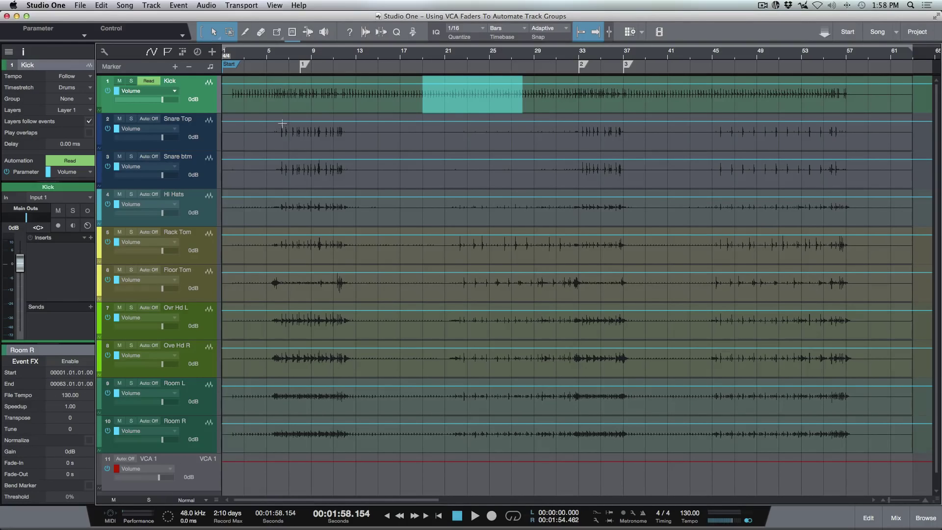
pyautogui.moveTo(354, 127); pyautogui.dragTo(265, 150)
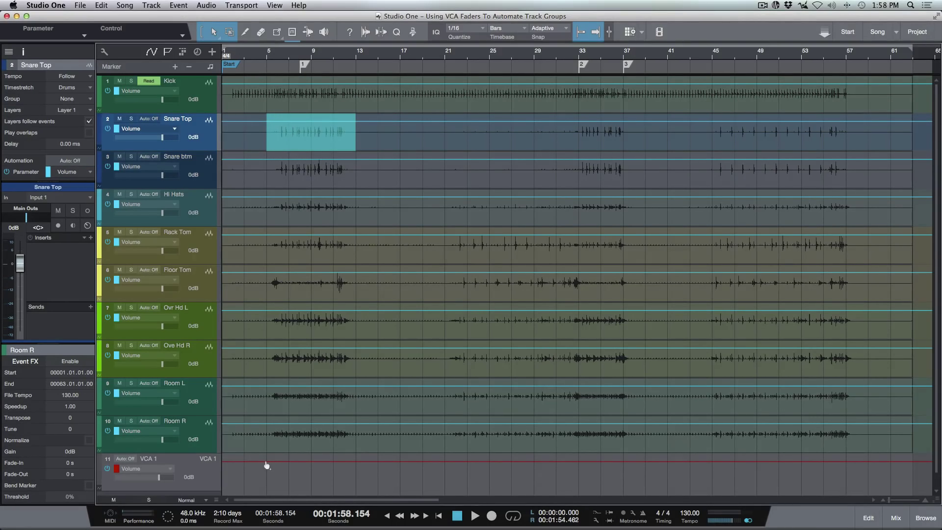
# Draw a curved volume fade-in on the VCA 1 envelope from about bar 2 to bar 13
pyautogui.click(356, 462)
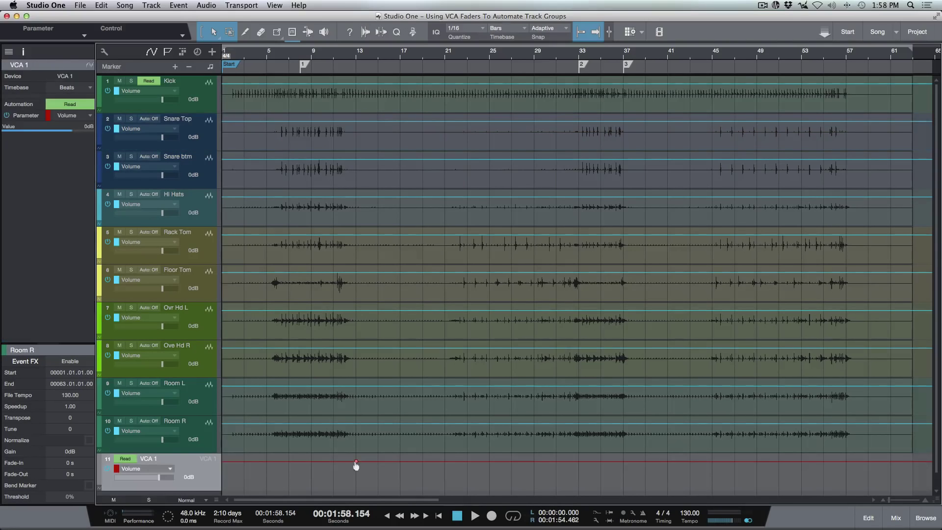
pyautogui.click(265, 464)
pyautogui.moveTo(266, 471); pyautogui.dragTo(234, 498)
pyautogui.moveTo(297, 456); pyautogui.dragTo(294, 455)
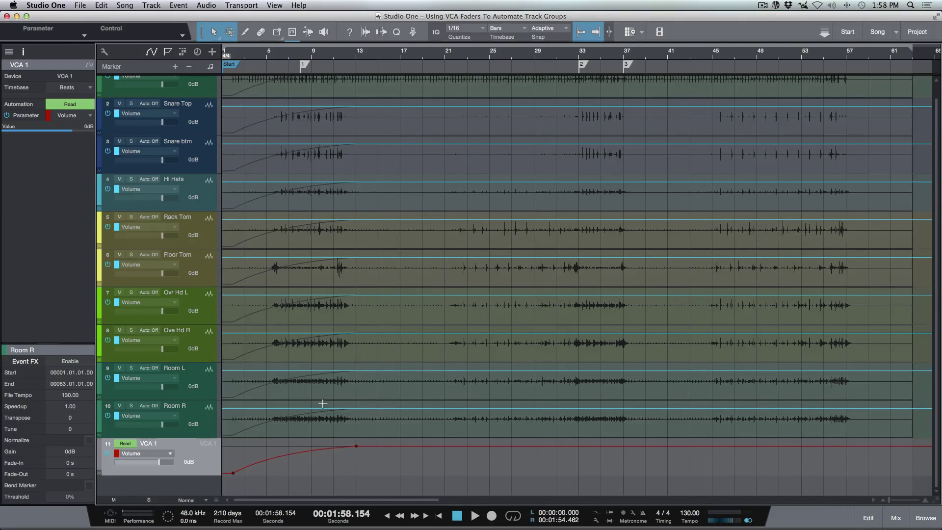
pyautogui.scroll(1, 327, 399)
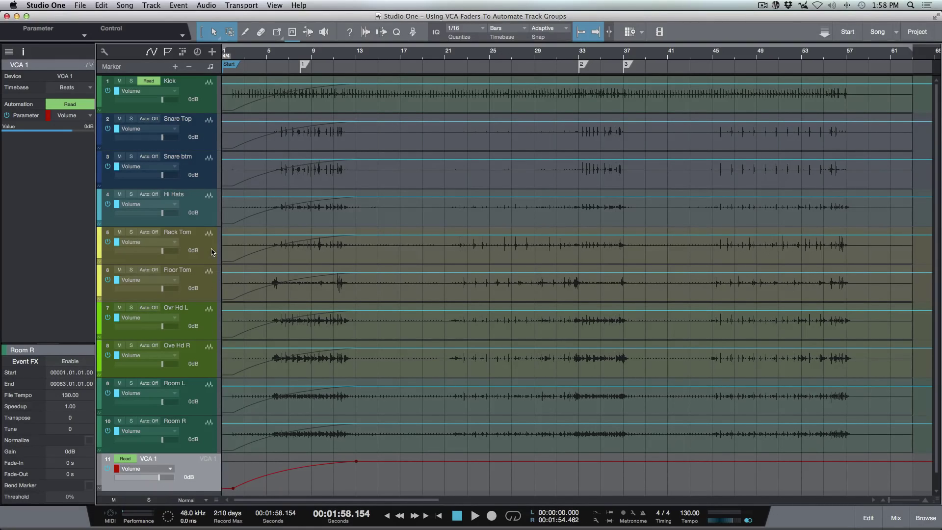
# Play the song from bar 5 with the mixer shown to check the VCA fade-in on the channel faders
pyautogui.click(268, 55)
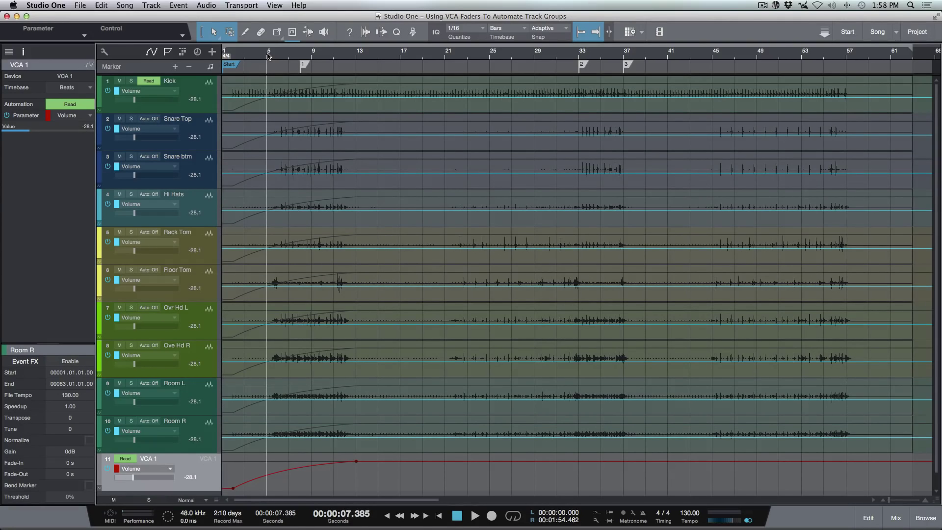
pyautogui.press('F3')
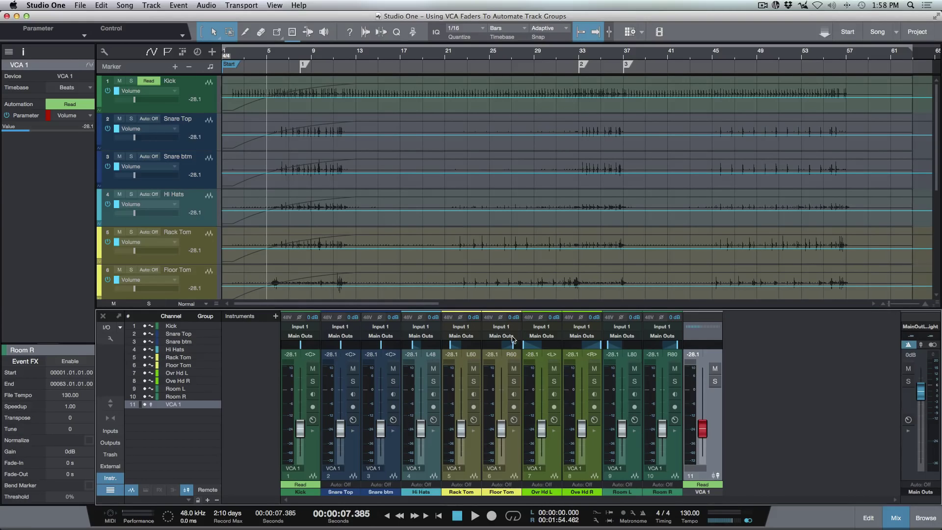
pyautogui.press('space')
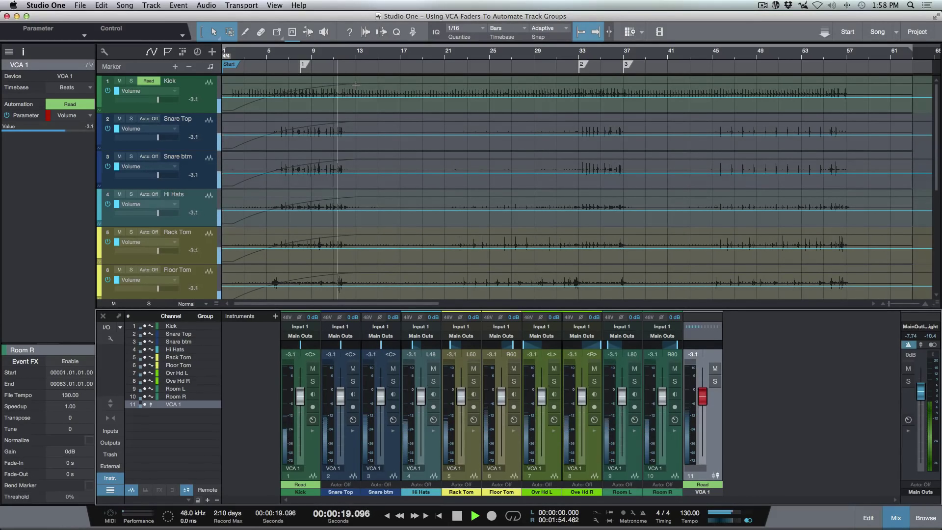
pyautogui.press('space')
pyautogui.press('F3')
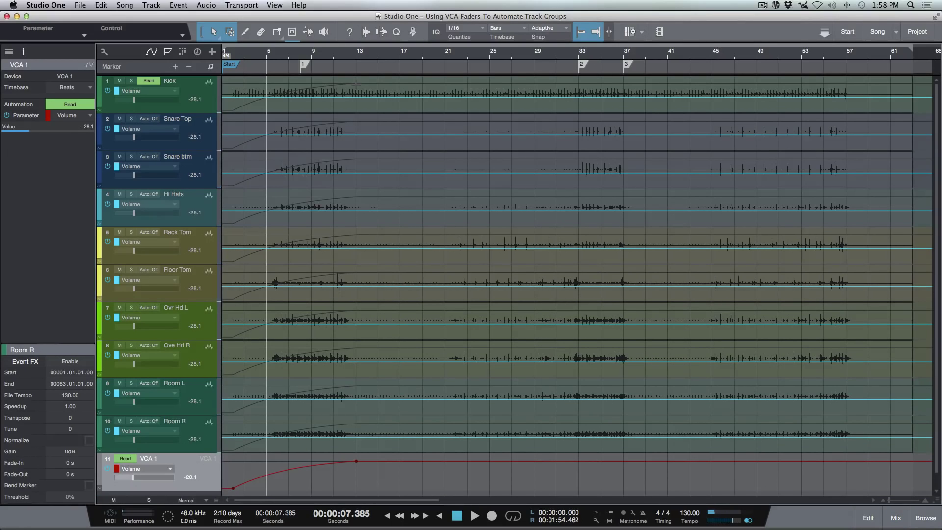
# Mark bars 33 to 37 on Snare Top and lower the VCA 1 volume envelope over that span to about -6.9 dB
pyautogui.click(295, 469)
pyautogui.hotkey('ctrl', 'z')
pyautogui.moveTo(580, 118); pyautogui.dragTo(622, 150)
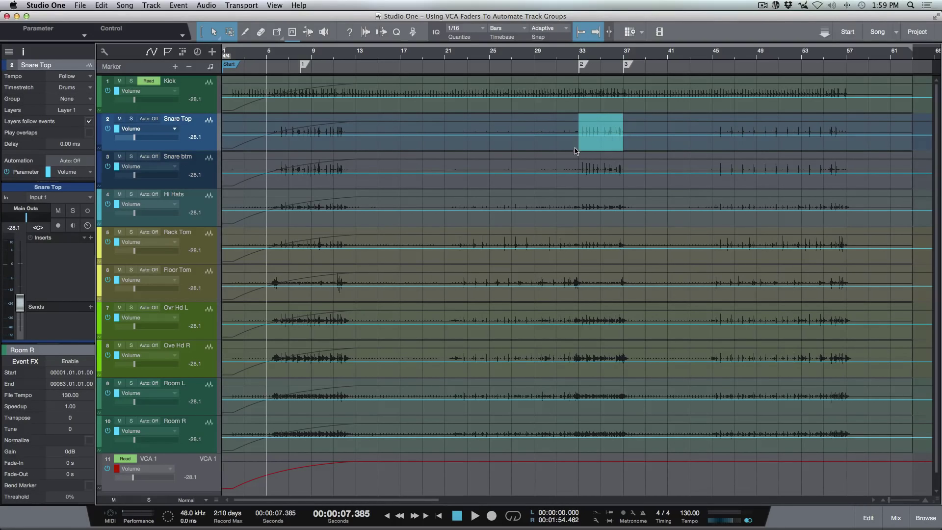
pyautogui.moveTo(594, 456); pyautogui.dragTo(595, 461)
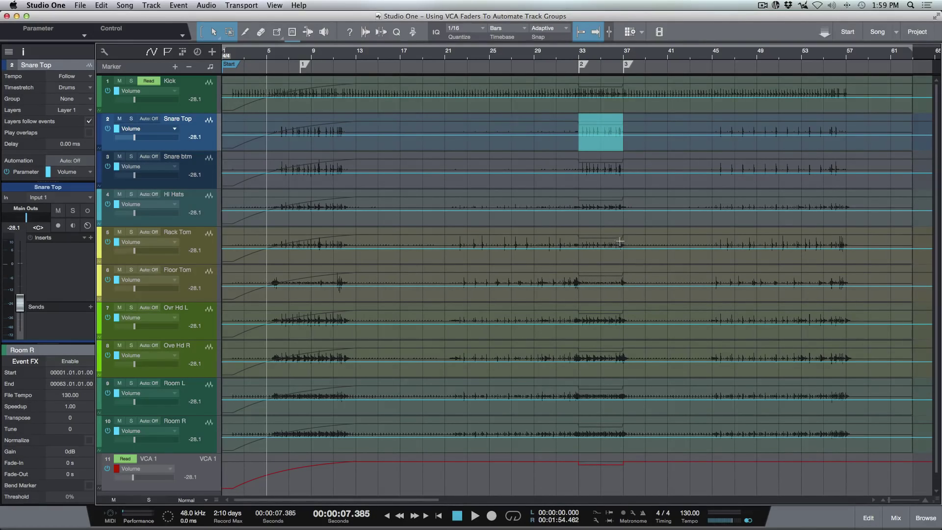
# Play from about bar 32 to past bar 37 with the mixer shown to check the VCA volume dip
pyautogui.click(579, 53)
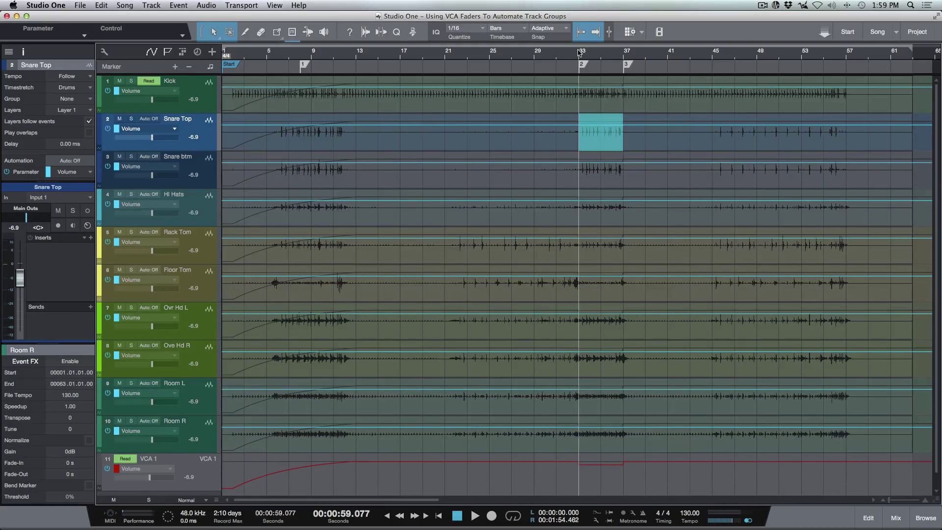
pyautogui.press(',')
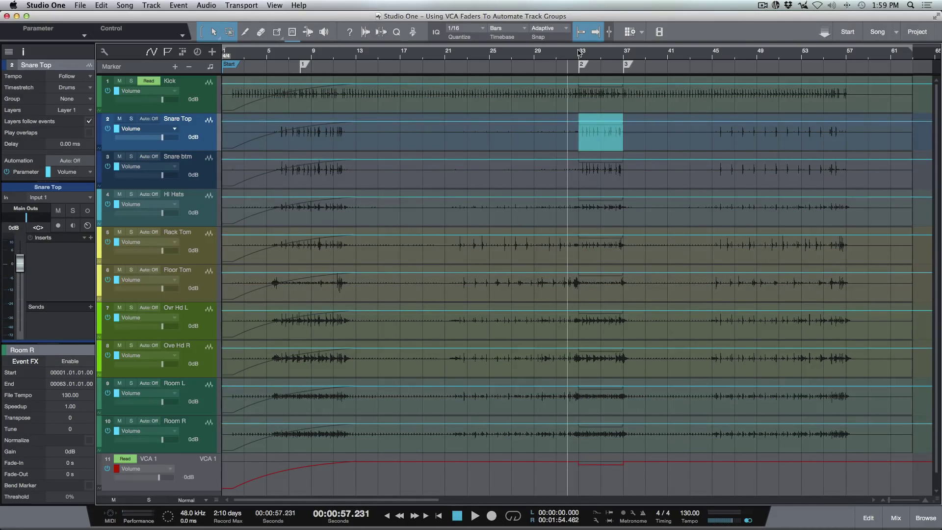
pyautogui.press('F3')
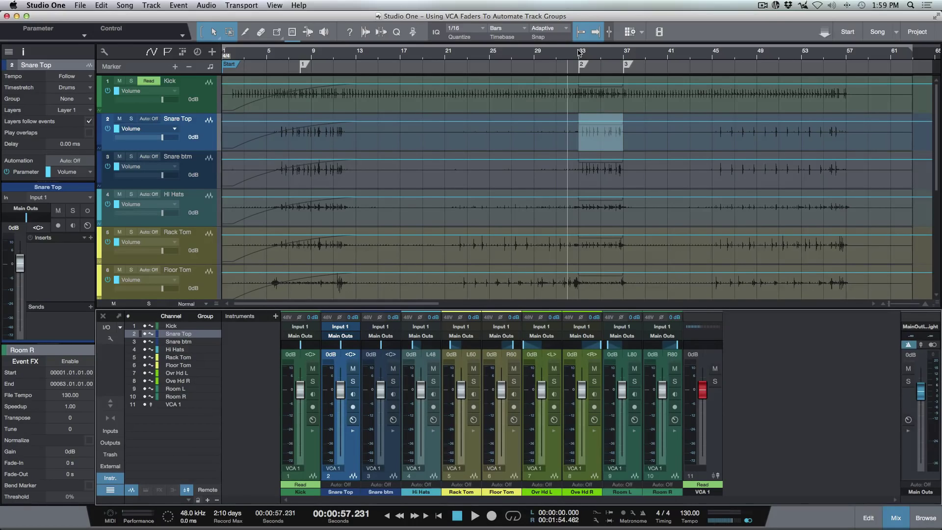
pyautogui.press('space')
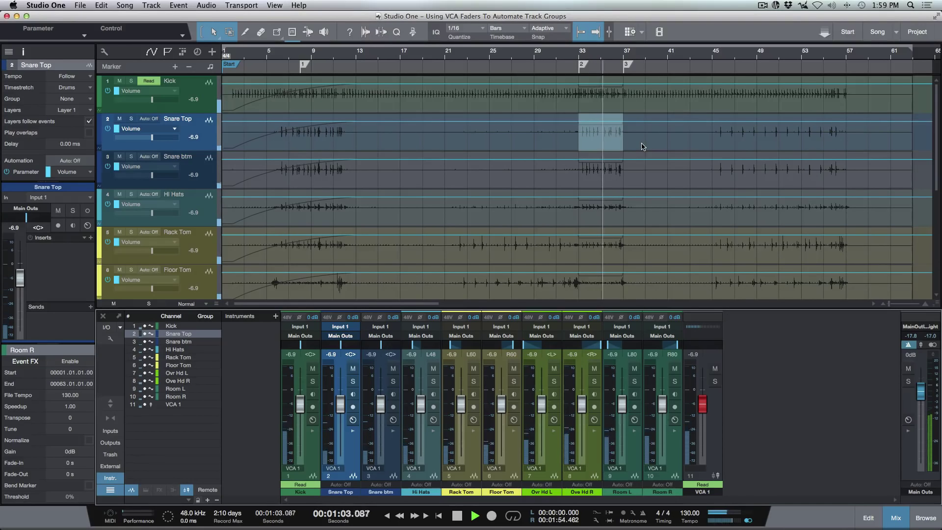
pyautogui.scroll(-5, 655, 186)
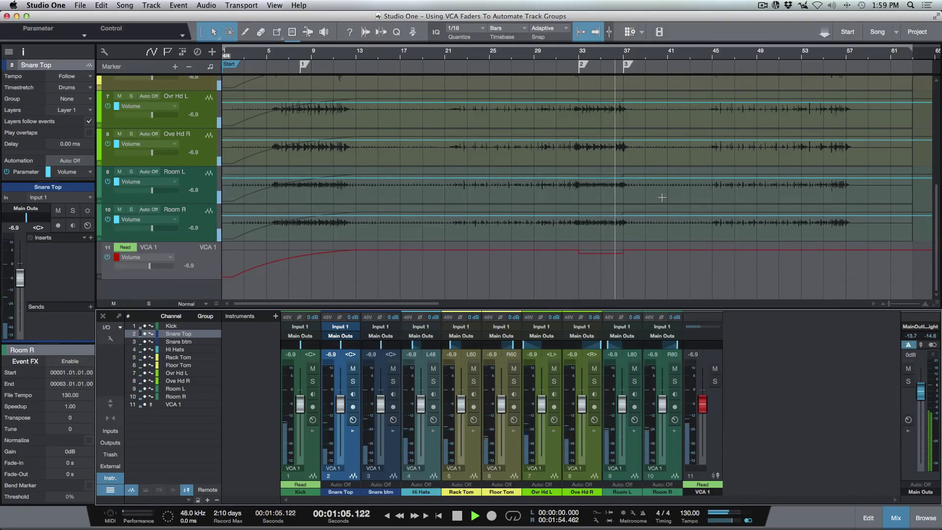
pyautogui.scroll(1, 661, 198)
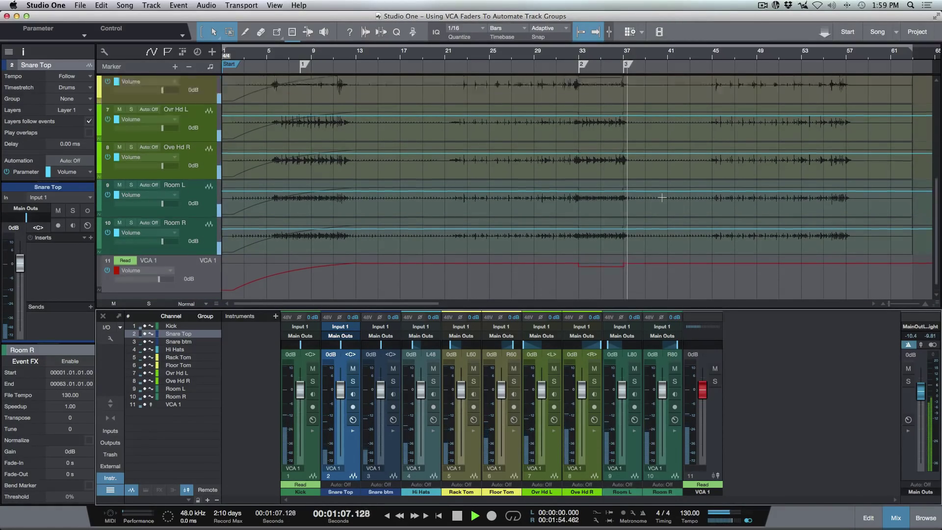
pyautogui.scroll(5, 661, 197)
pyautogui.press('space')
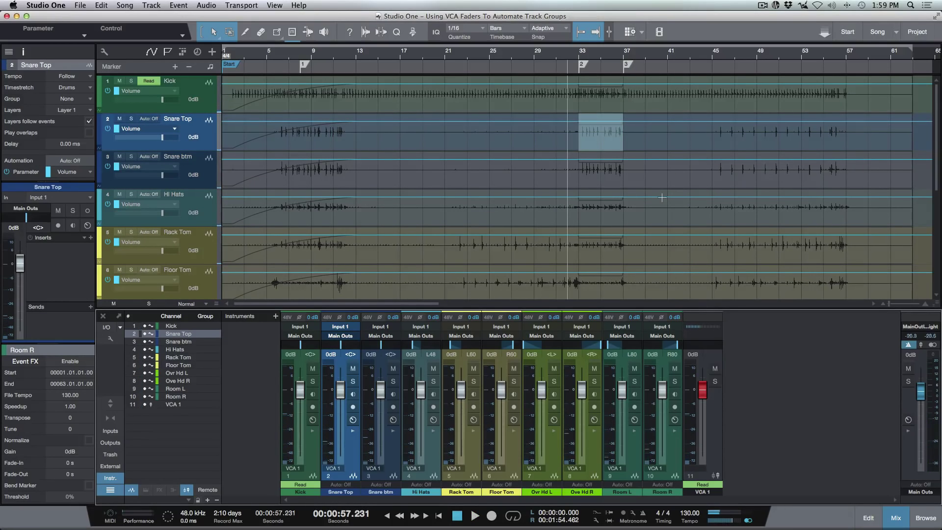
pyautogui.press('F3')
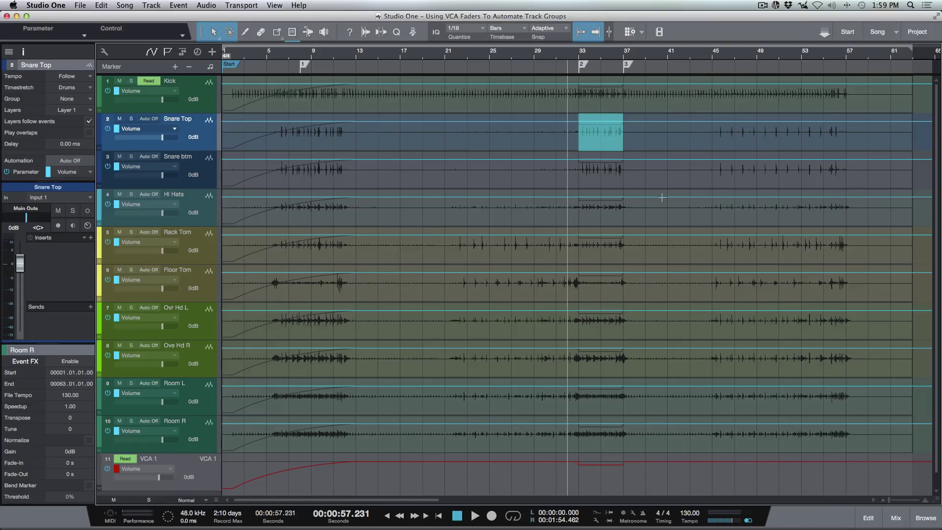
# Clear the range selection and merge the VCA 1 automation into the drum tracks' own volume envelopes
pyautogui.click(662, 198)
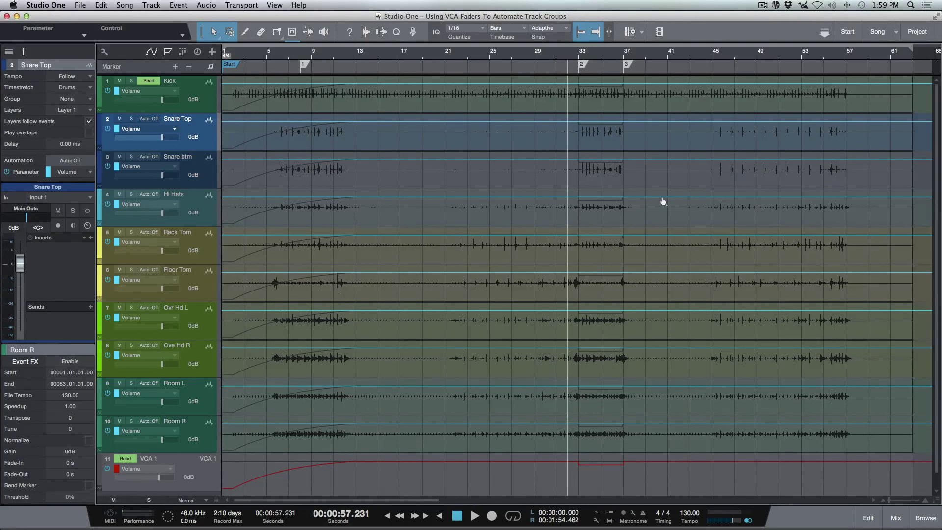
pyautogui.rightClick(185, 462)
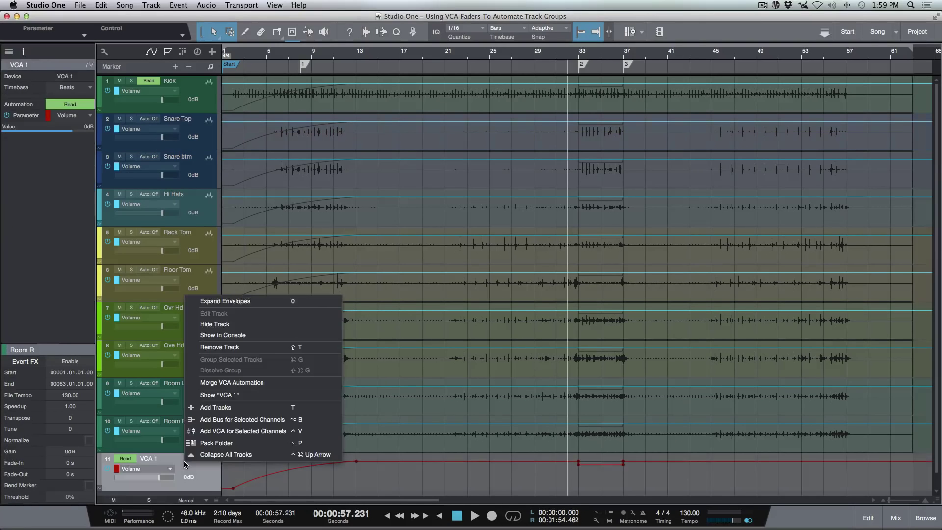
pyautogui.click(262, 384)
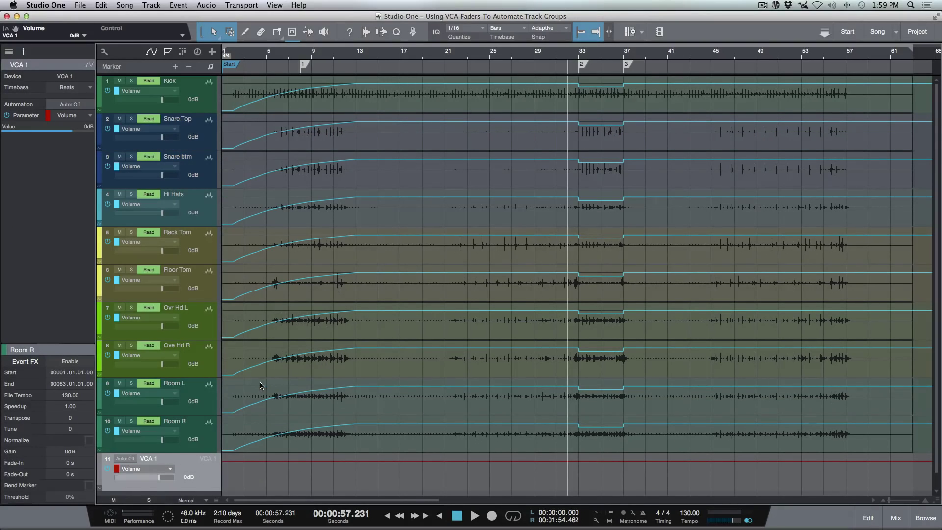
# Draw a curved volume fade-out on the VCA 1 envelope from about bar 49 to bar 57
pyautogui.press('w')
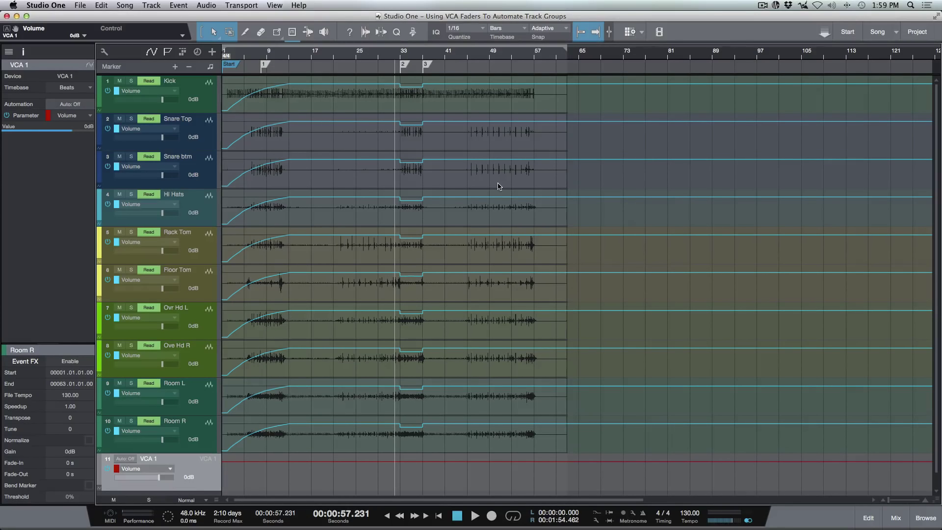
pyautogui.click(489, 465)
pyautogui.moveTo(529, 463)
pyautogui.mouseDown()
pyautogui.moveTo(539, 501)
pyautogui.moveTo(516, 459)
pyautogui.mouseUp()
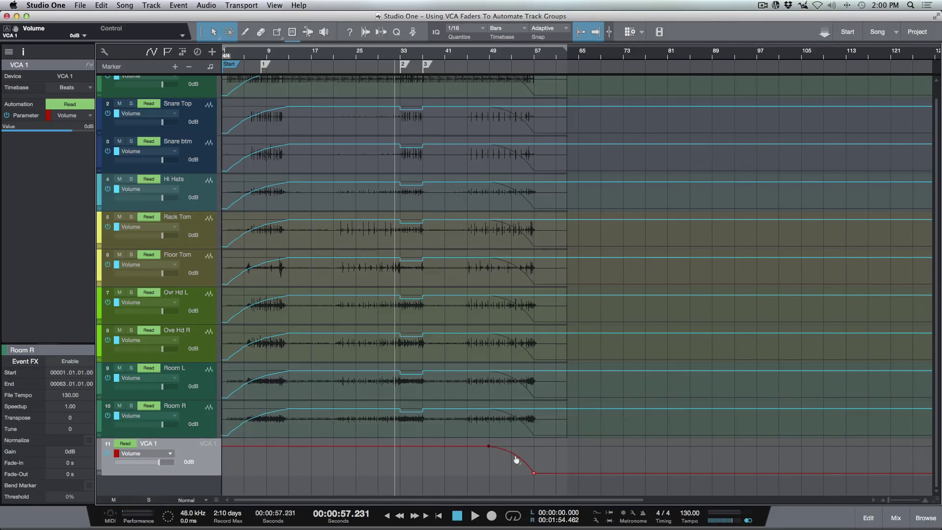
# Merge the VCA 1 fade-out automation into the drum tracks' own volume envelopes
pyautogui.scroll(1, 516, 459)
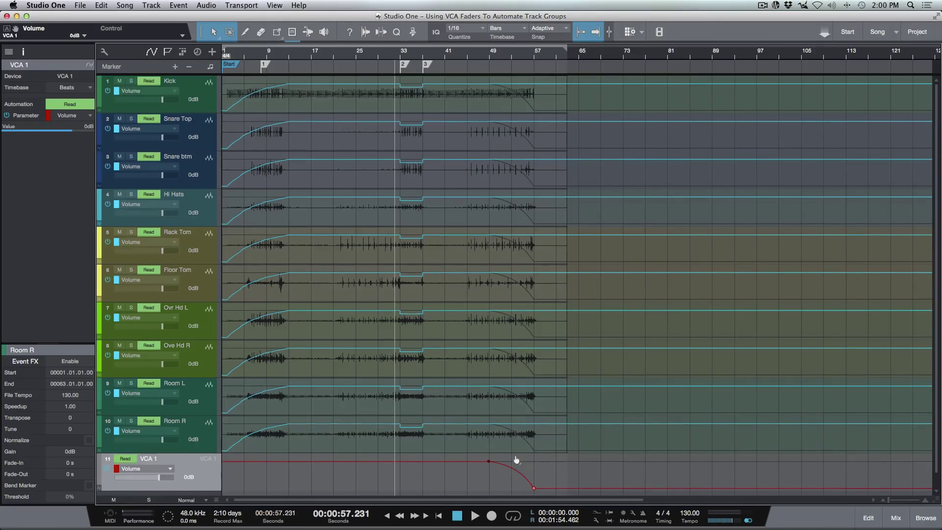
pyautogui.rightClick(190, 467)
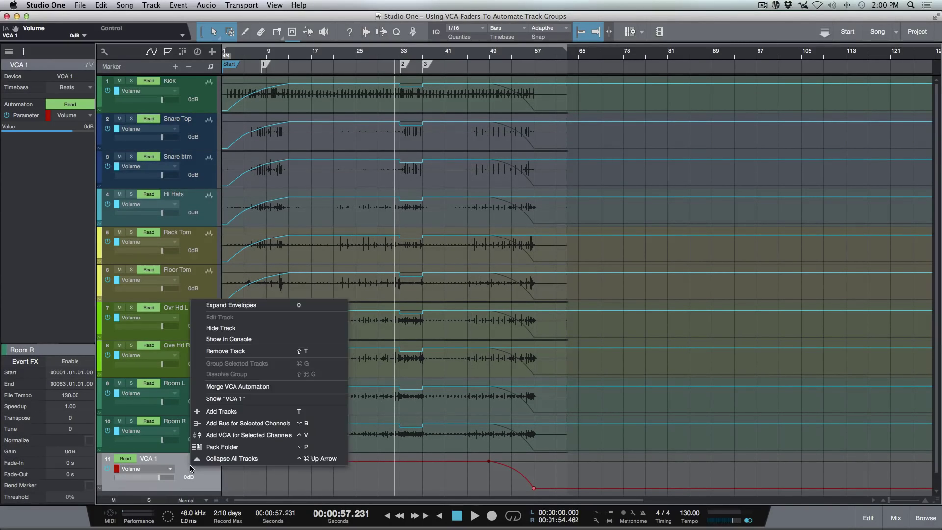
pyautogui.click(214, 390)
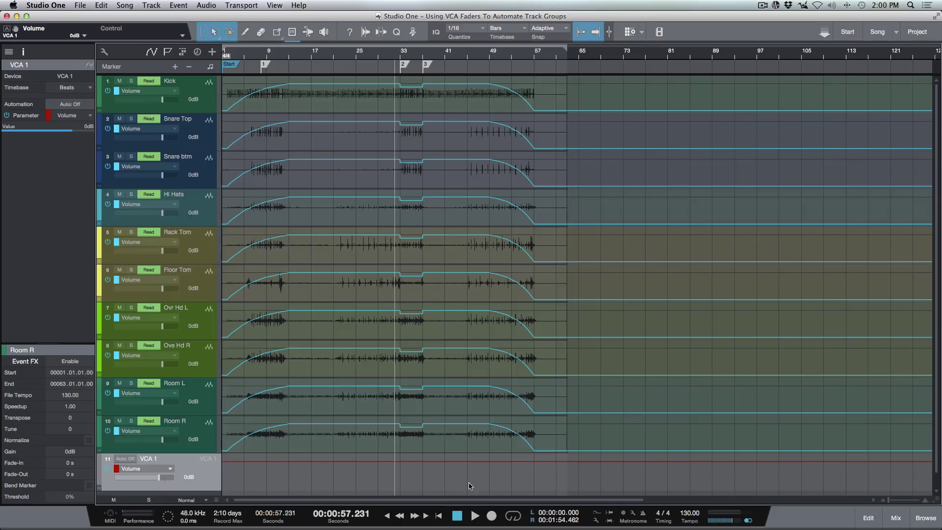
# Show the mixer, lower the VCA 1 fader to -6.3 dB and merge that offset into the drum tracks' volume envelopes
pyautogui.press('F3')
pyautogui.moveTo(702, 389); pyautogui.dragTo(701, 403)
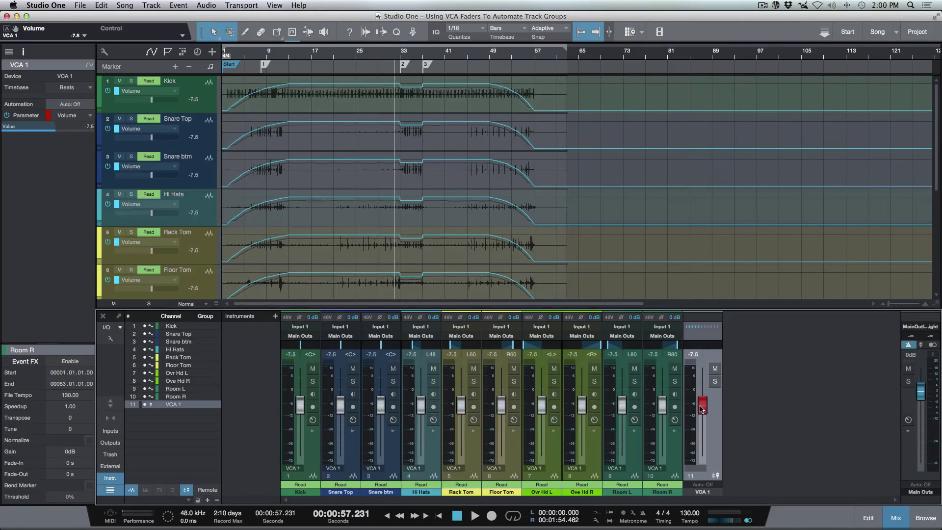
pyautogui.moveTo(701, 403); pyautogui.dragTo(701, 403)
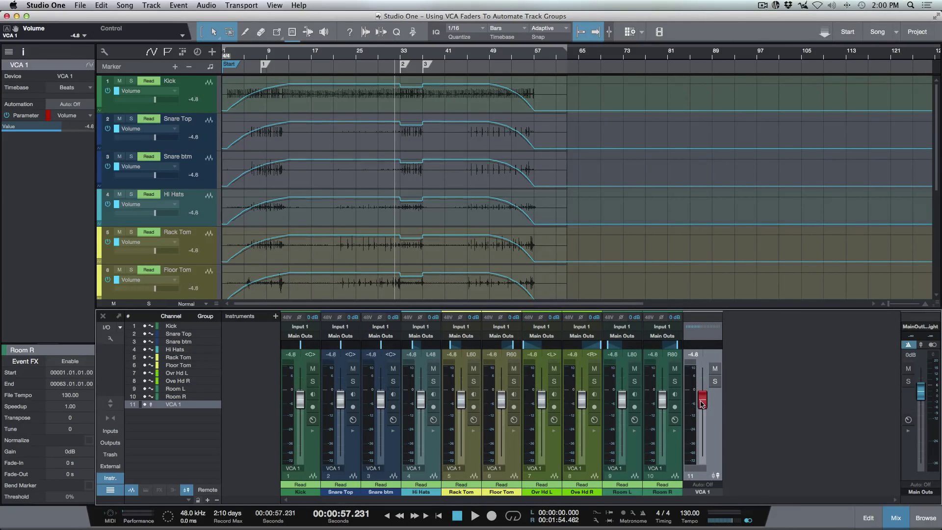
pyautogui.rightClick(710, 422)
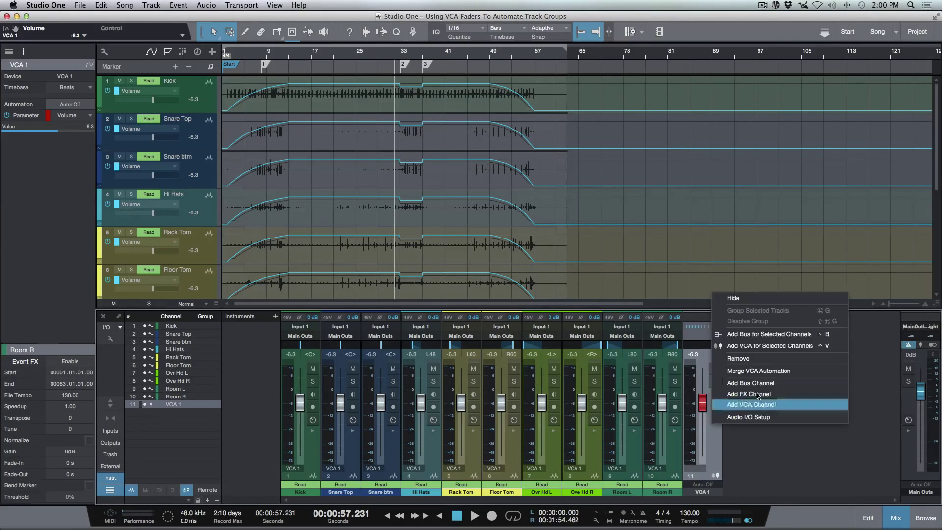
pyautogui.click(764, 374)
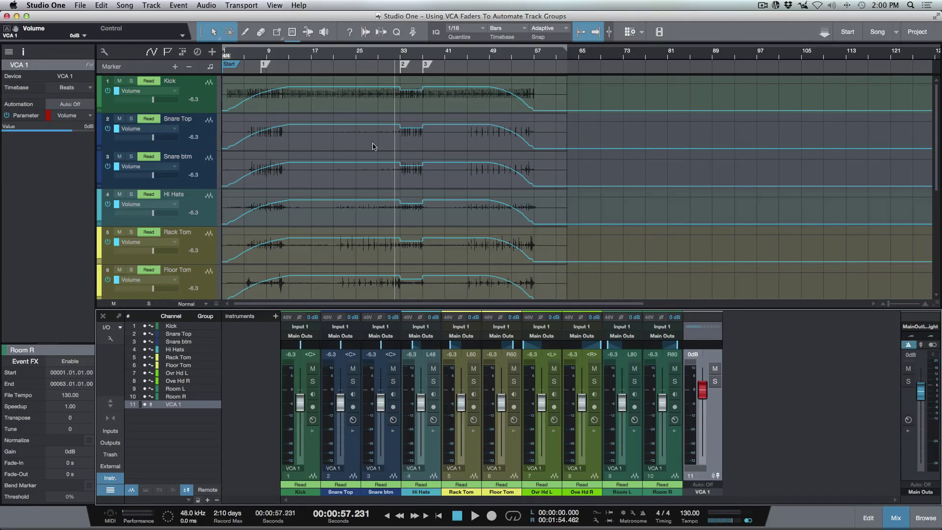
pyautogui.press('F3')
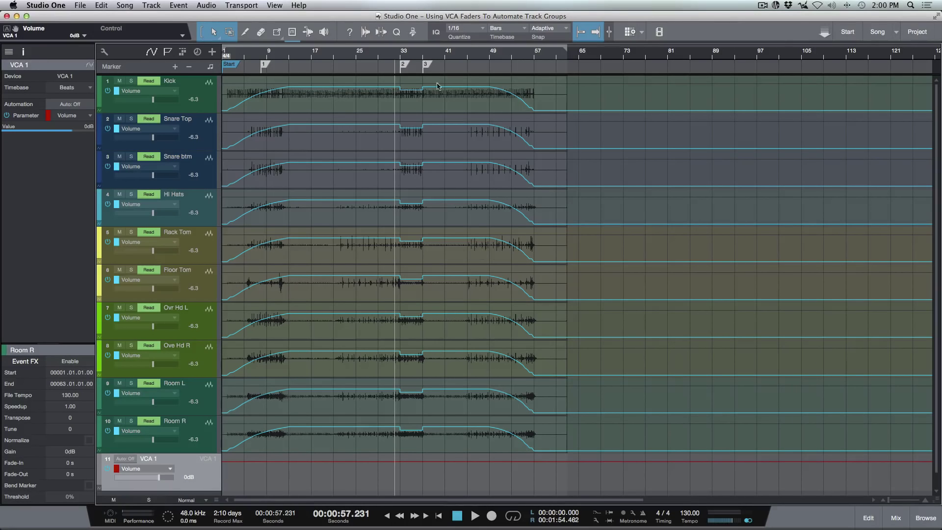
# Play a short stretch from just past bar 36 with the mixer shown to hear the drums near bar 37
pyautogui.moveTo(417, 56); pyautogui.dragTo(414, 98)
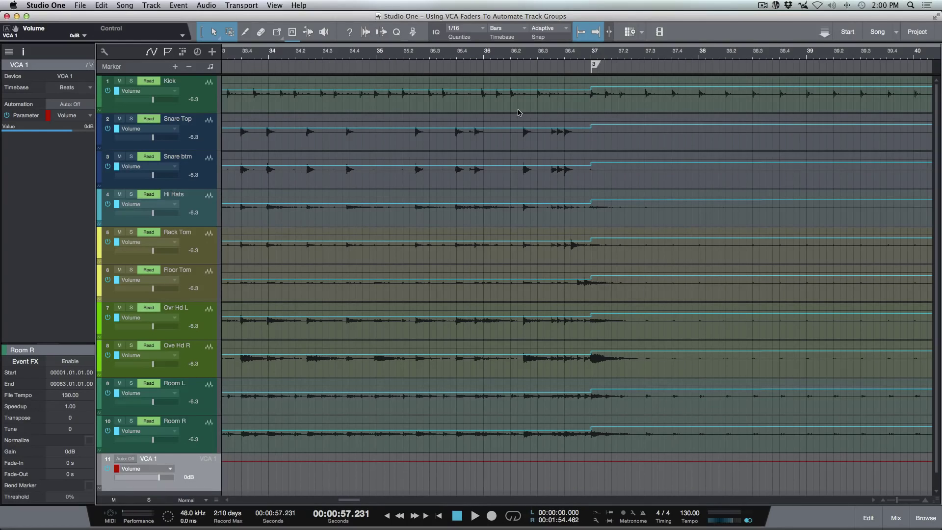
pyautogui.press('w')
pyautogui.press('w')
pyautogui.press('w')
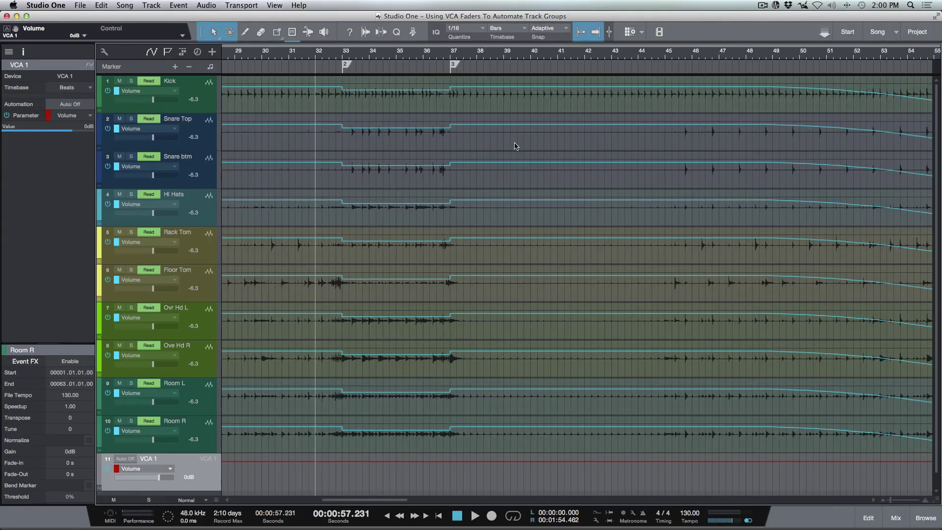
pyautogui.click(398, 55)
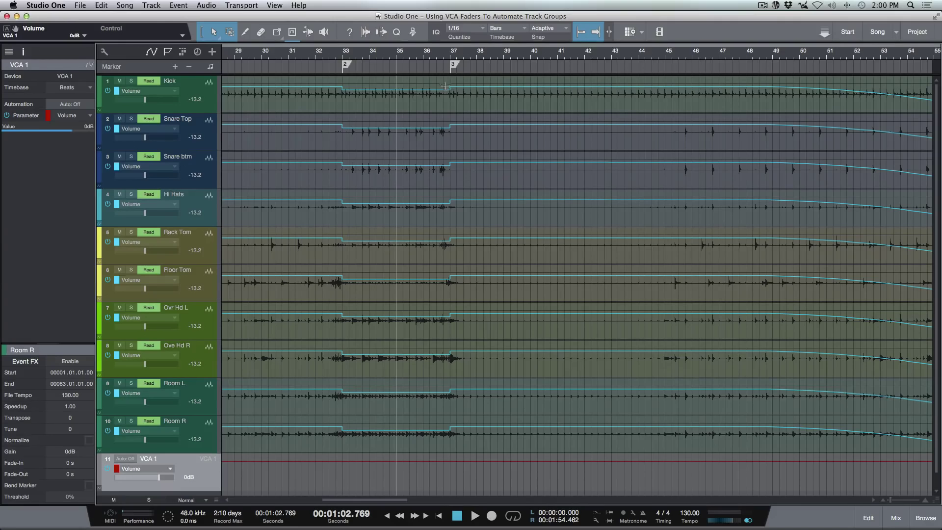
pyautogui.click(428, 55)
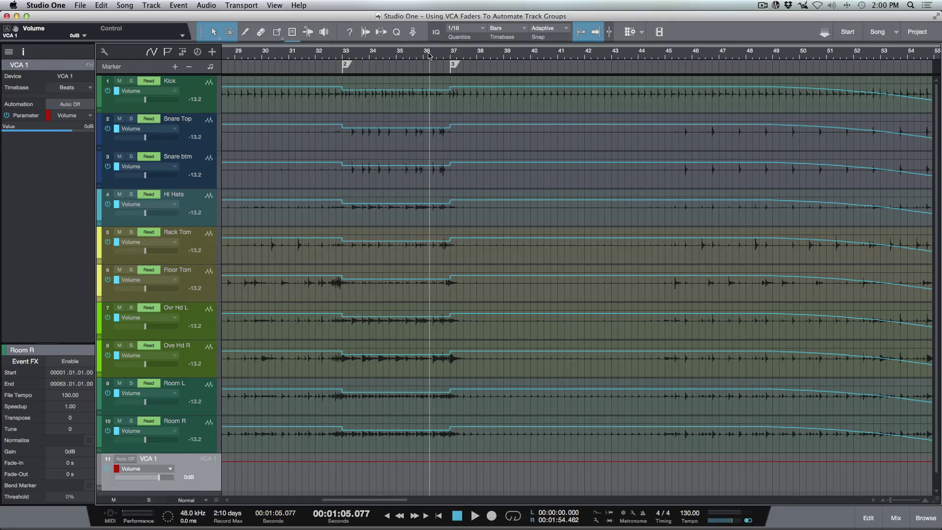
pyautogui.press('F3')
pyautogui.press('space')
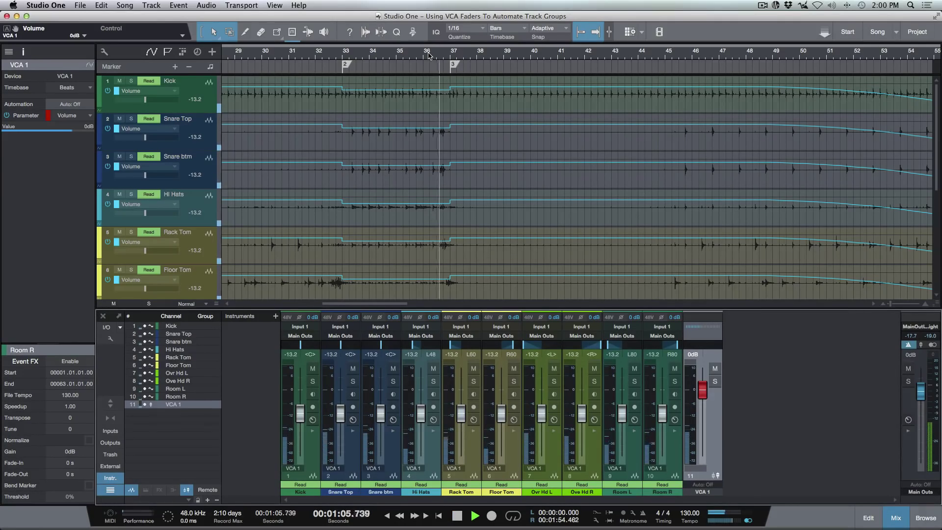
pyautogui.press('space')
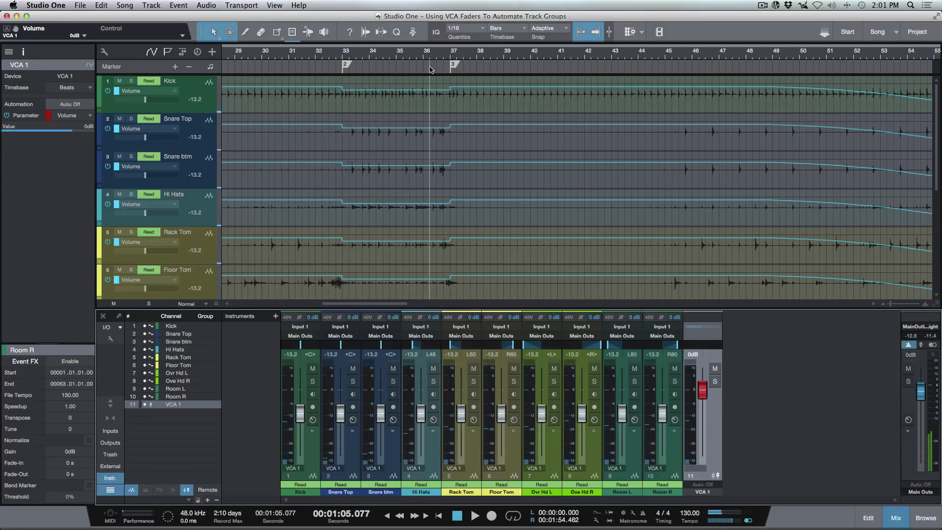
# Raise the Rack Tom volume envelope from its hit just after 36.4, at about +3.9 dB, until 37.2
pyautogui.scroll(-5, 443, 267)
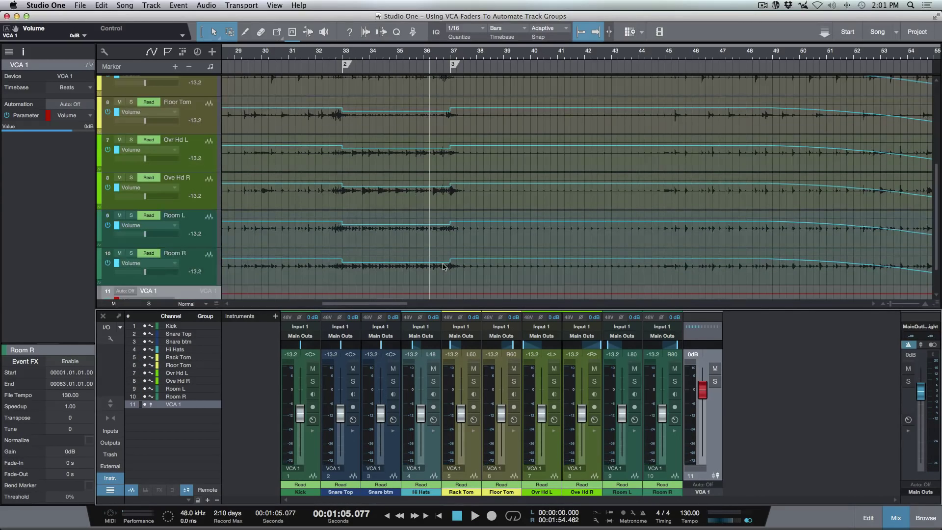
pyautogui.scroll(3, 470, 229)
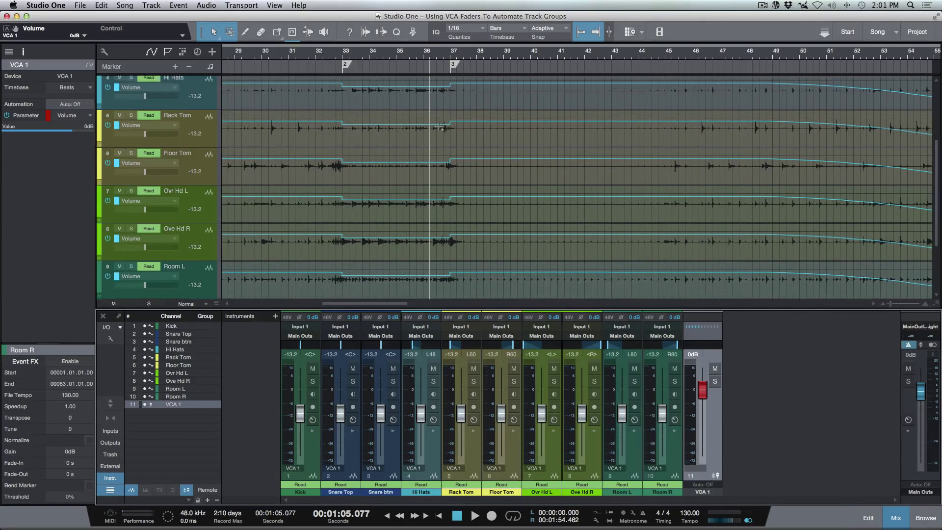
pyautogui.moveTo(428, 116); pyautogui.dragTo(474, 158)
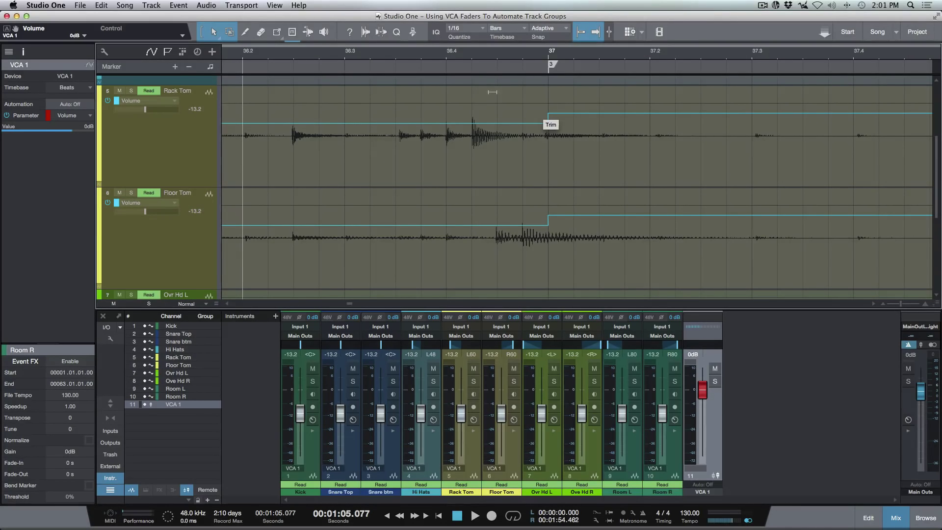
pyautogui.moveTo(471, 135); pyautogui.dragTo(649, 150)
pyautogui.moveTo(594, 103); pyautogui.dragTo(600, 87)
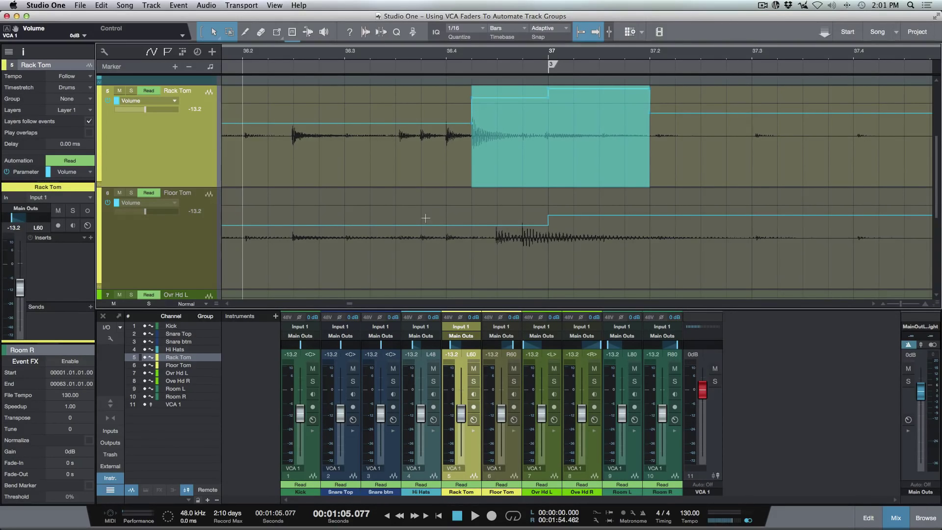
pyautogui.click(479, 246)
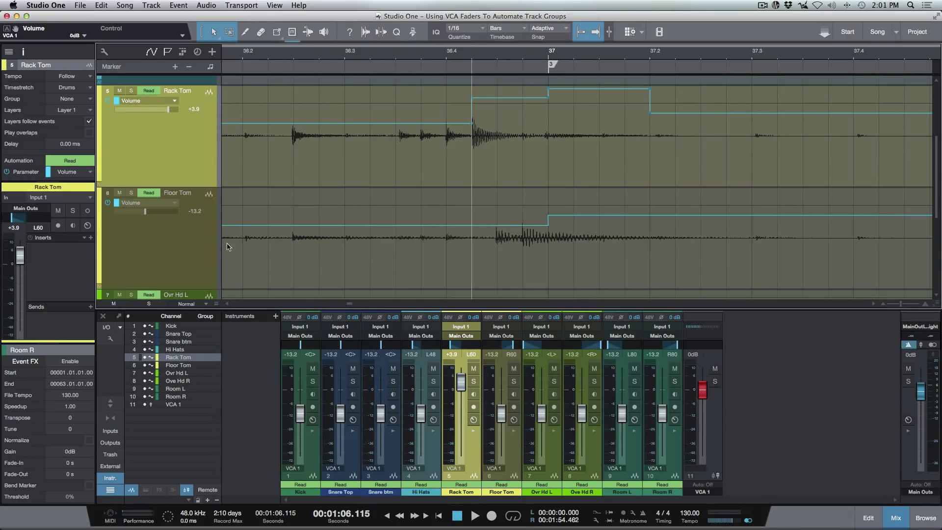
# Mark the Floor Tom from its hit just before bar 37 until 37.3 and raise its volume envelope over that range
pyautogui.click(193, 244)
pyautogui.press('space')
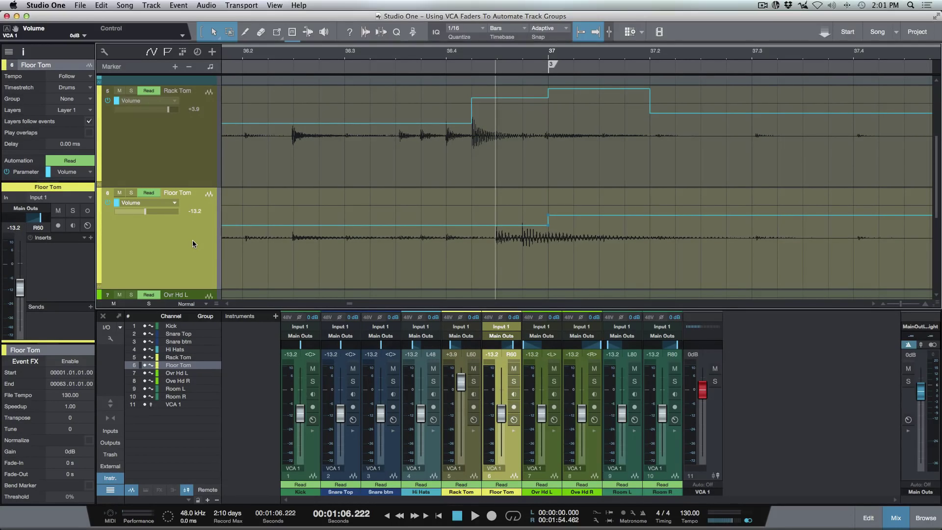
pyautogui.hotkey('shift', 'Right')
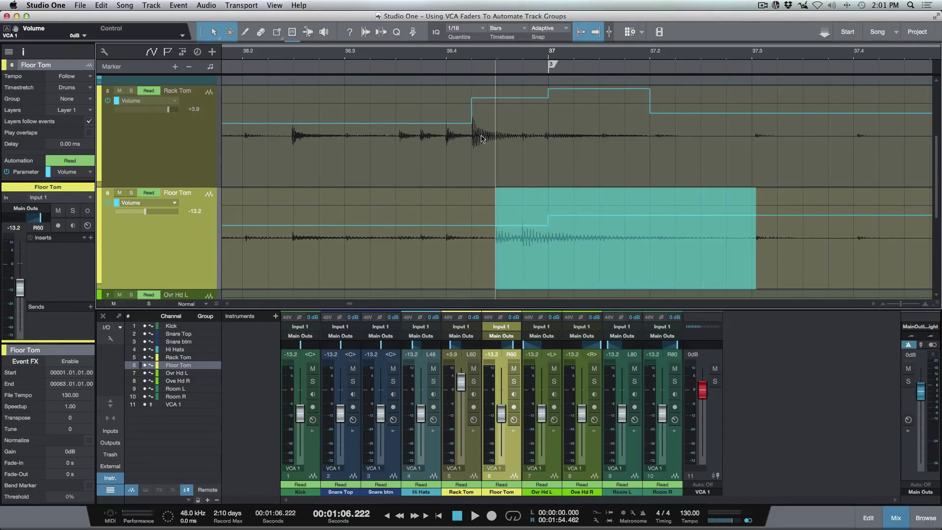
pyautogui.moveTo(625, 199); pyautogui.dragTo(628, 181)
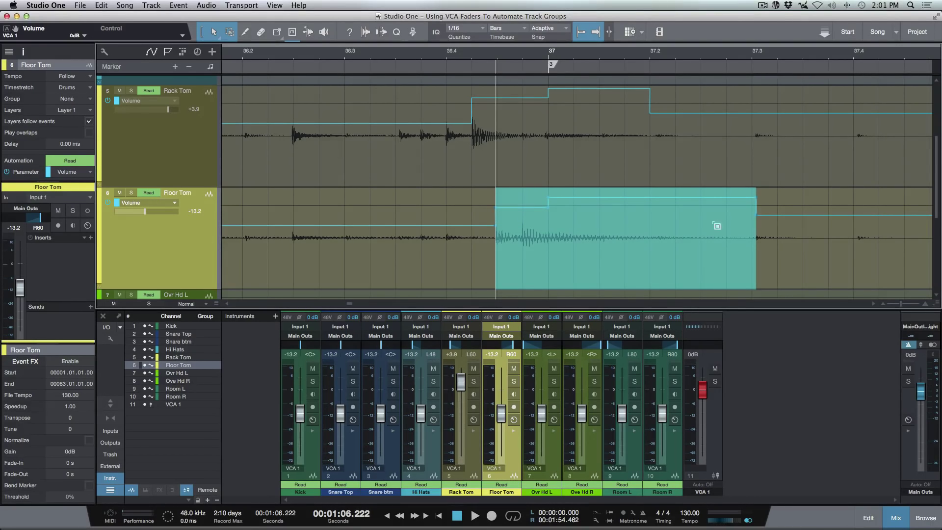
pyautogui.click(711, 221)
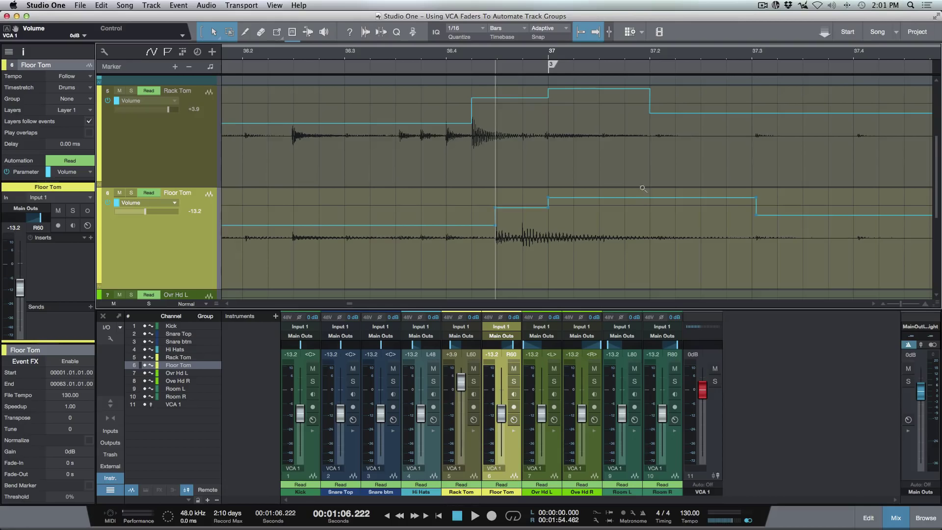
pyautogui.press('z')
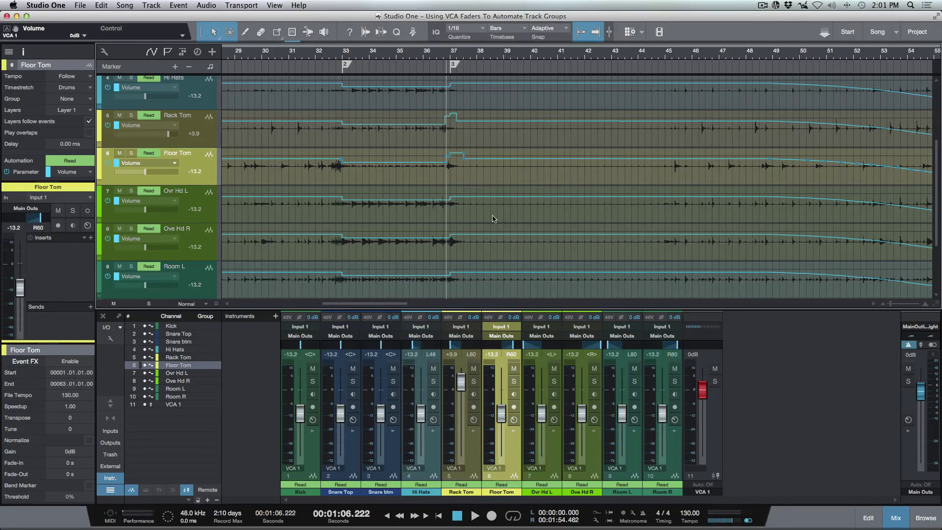
# Draw a V-shaped volume dip on the VCA 1 envelope from about 36.3 to 37.4, with its lowest point at bar 37
pyautogui.scroll(-5, 494, 219)
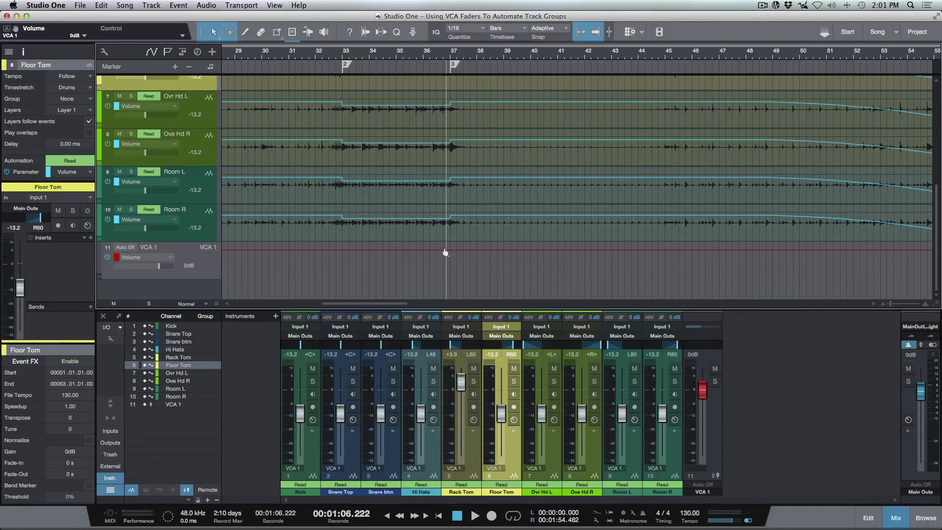
pyautogui.click(467, 250)
pyautogui.click(436, 250)
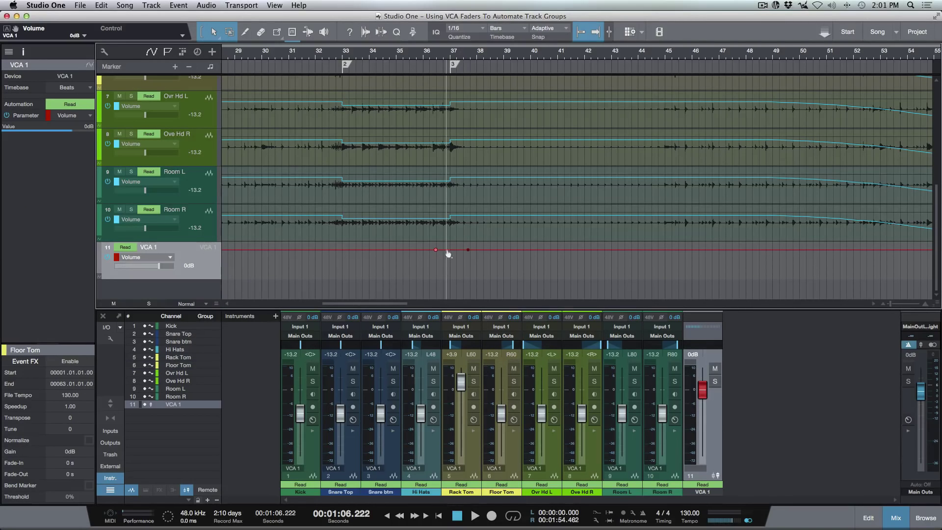
pyautogui.moveTo(450, 250); pyautogui.dragTo(450, 263)
# Inspect the dip on the drum tracks around bar 37, hide the mixer and merge the VCA 1 automation into their volume envelopes
pyautogui.scroll(4, 474, 234)
pyautogui.press('e')
pyautogui.press('e')
pyautogui.press('e')
pyautogui.press('e')
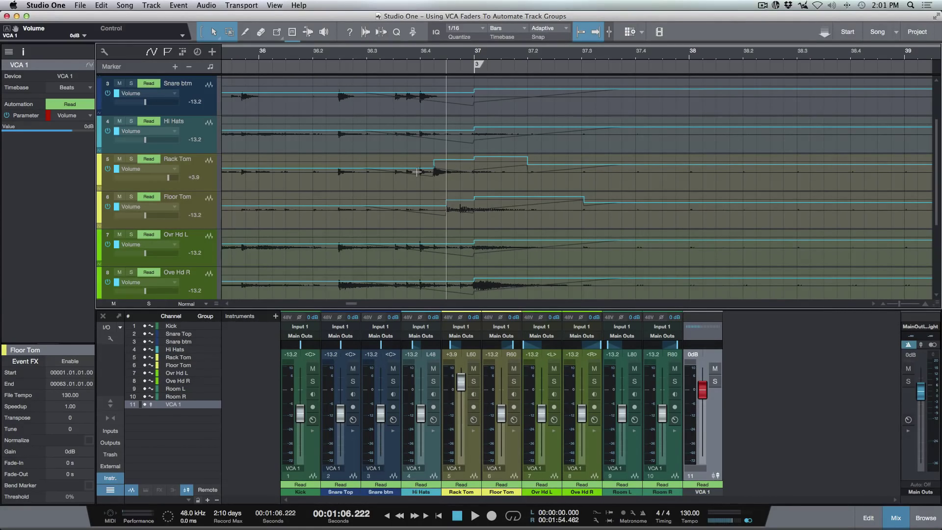
pyautogui.press('F3')
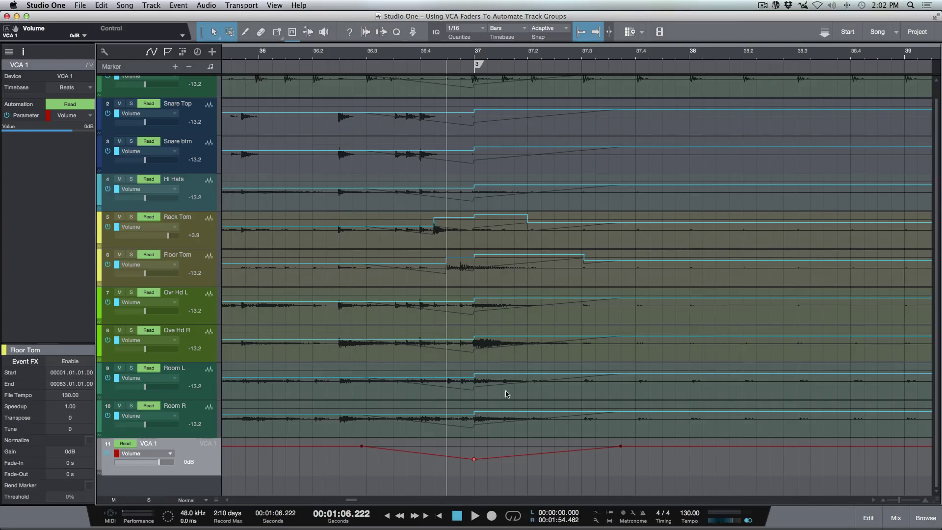
pyautogui.rightClick(193, 446)
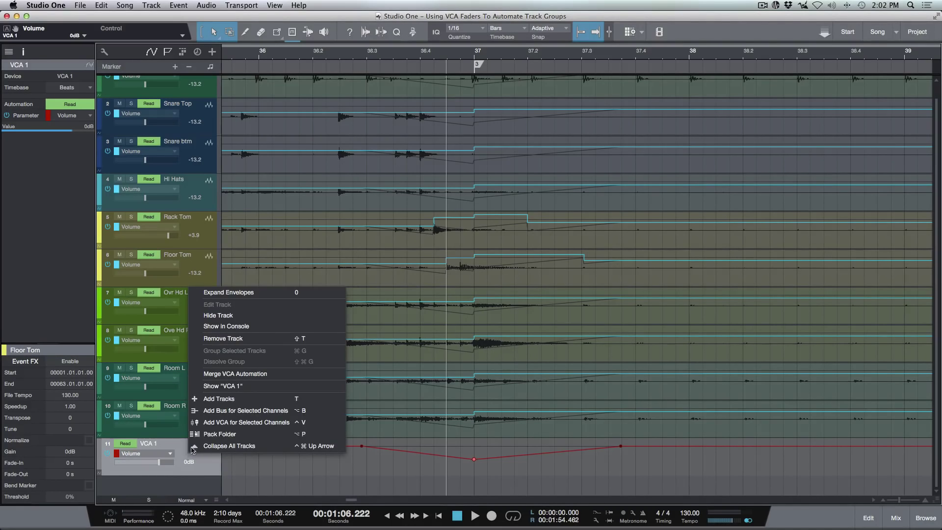
pyautogui.click(215, 373)
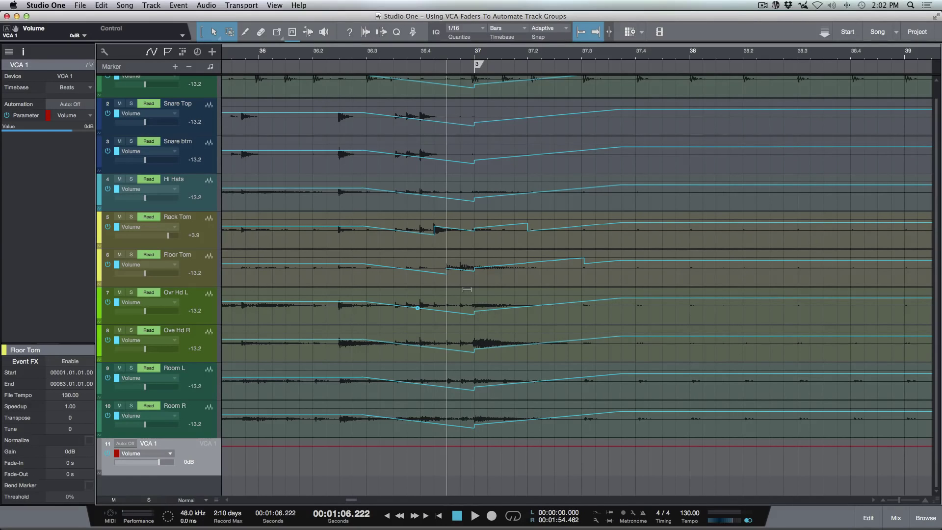
# Remove the VCA 1 track and hide the automation envelopes to show the drum tracks' audio events
pyautogui.press('w')
pyautogui.press('w')
pyautogui.press('w')
pyautogui.press('w')
pyautogui.press('w')
pyautogui.press('w')
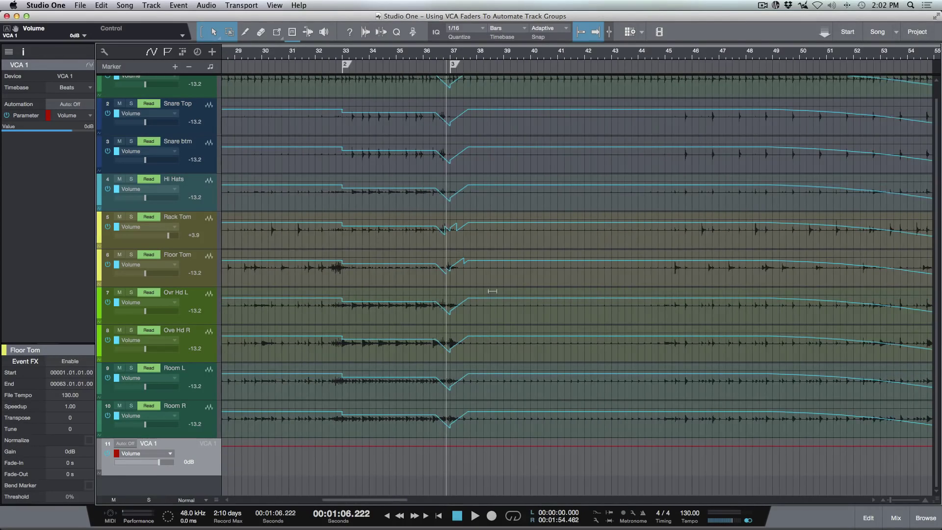
pyautogui.scroll(2, 496, 287)
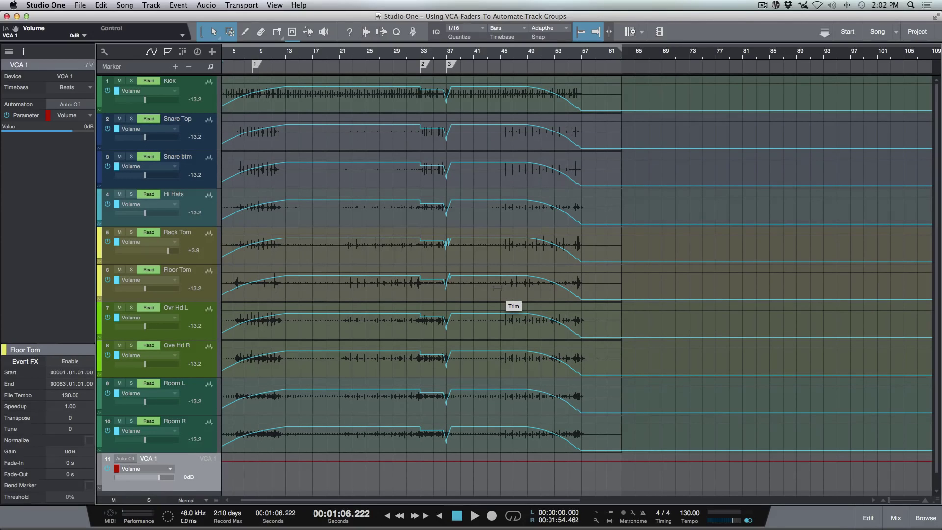
pyautogui.rightClick(186, 469)
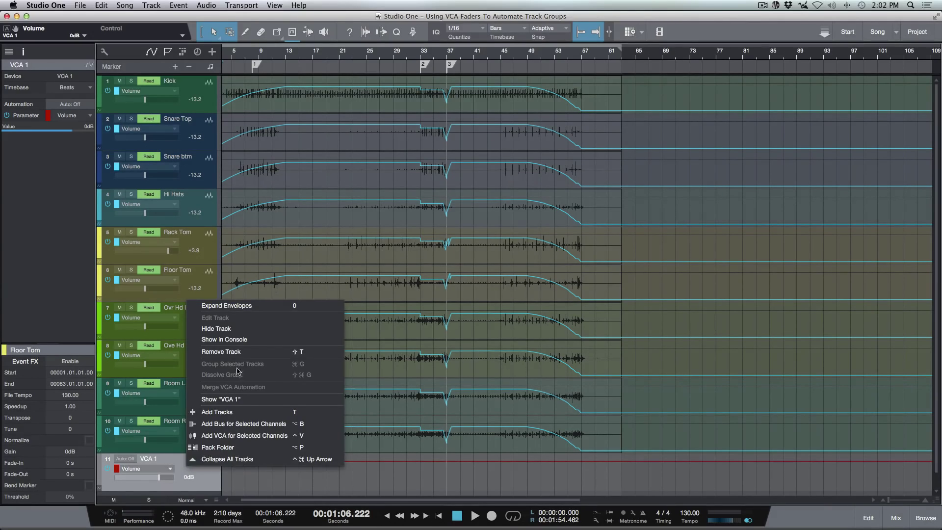
pyautogui.click(239, 352)
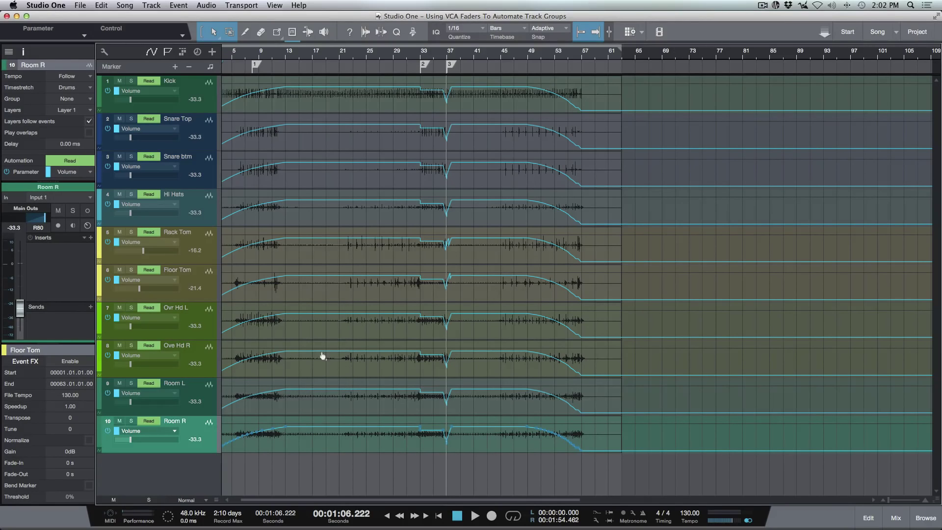
pyautogui.press('a')
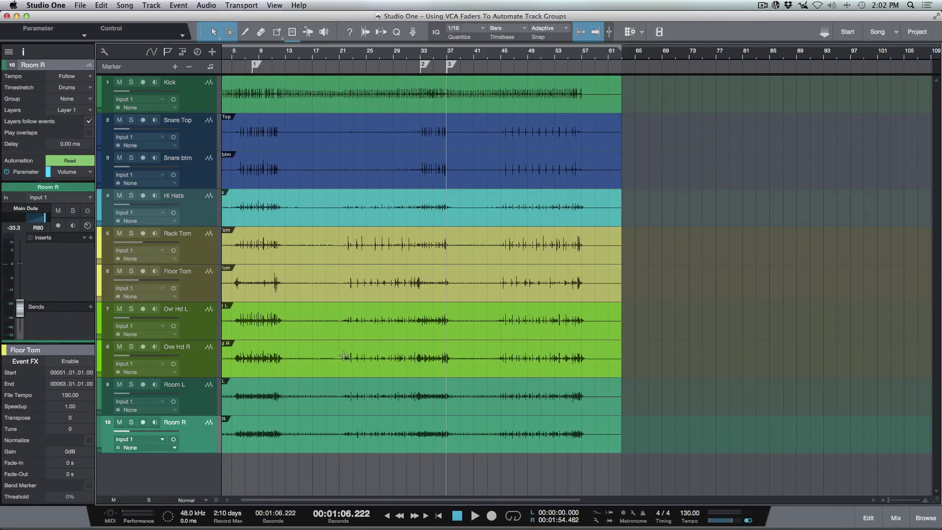
# Show the volume envelopes and delete the closing fade-out points from about bar 48 onward on all ten drum tracks
pyautogui.hotkey('shift', 'f')
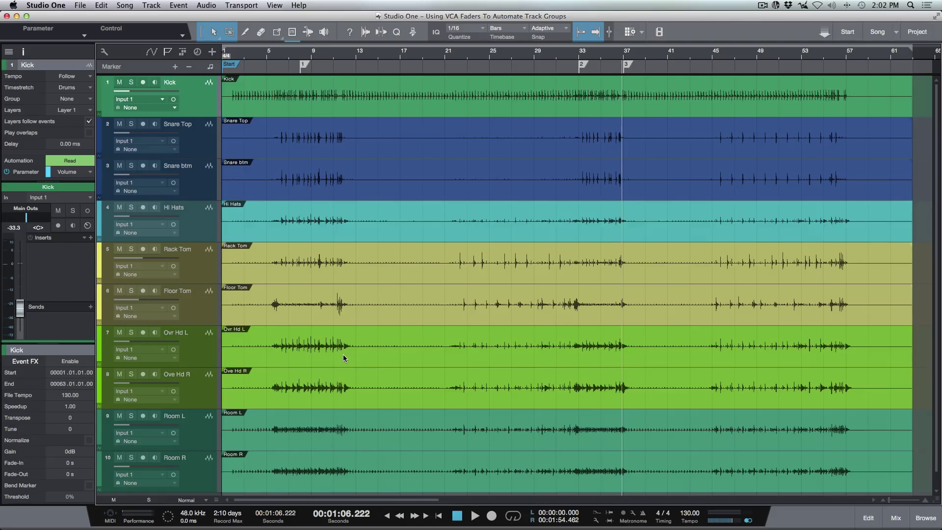
pyautogui.press('a')
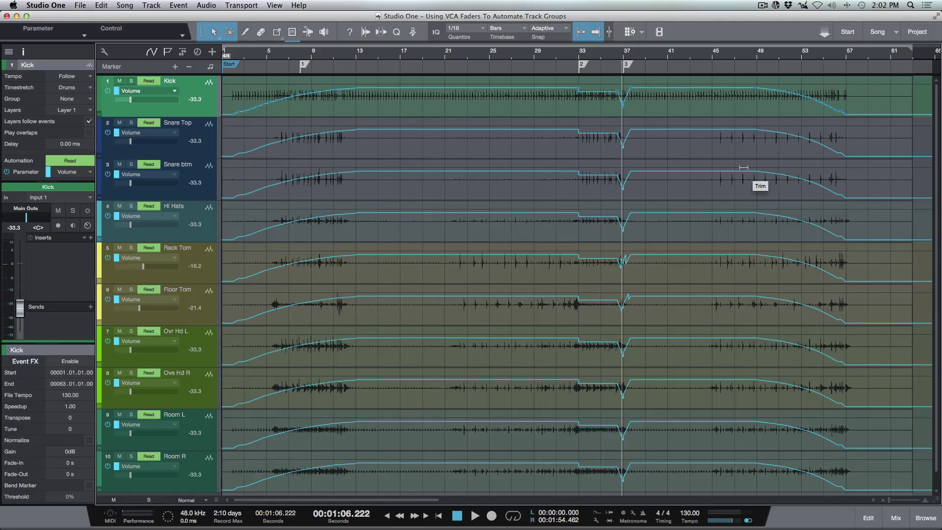
pyautogui.moveTo(746, 113); pyautogui.dragTo(900, 476)
pyautogui.press('Delete')
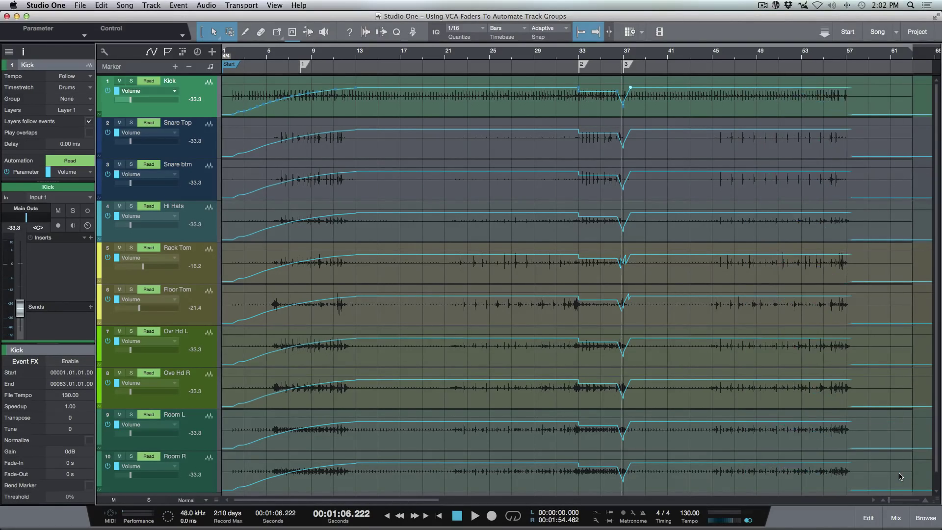
# Add a VCA fader for all ten drum tracks, Kick through Room R, and check it in the mixer
pyautogui.keyDown('shift'); pyautogui.click(176, 484); pyautogui.keyUp('shift')
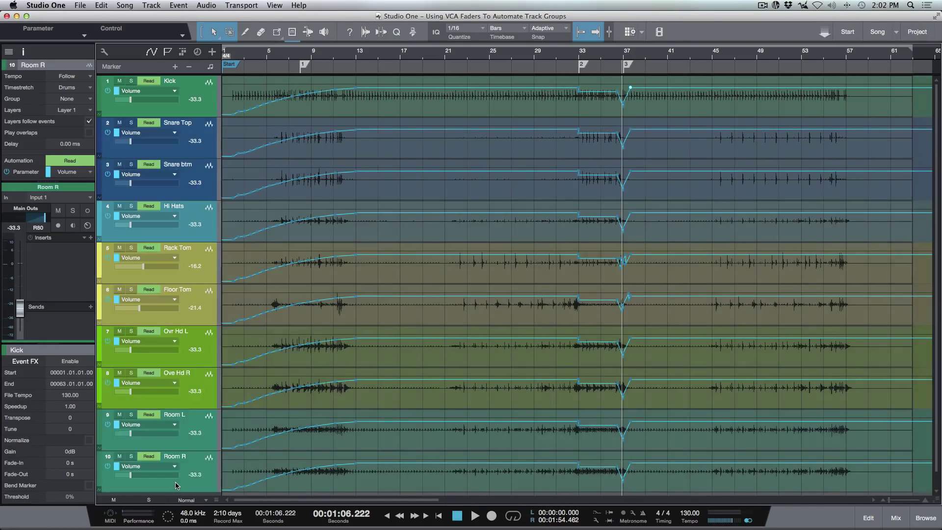
pyautogui.rightClick(175, 485)
pyautogui.click(240, 451)
pyautogui.press('F3')
pyautogui.hscroll(8, 783, 284)
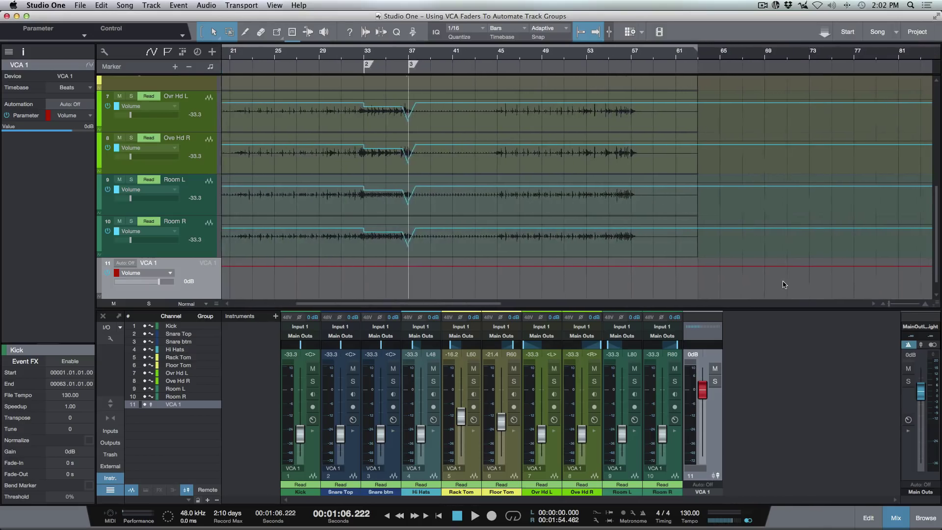
# Draw a VCA 1 volume dip from bar 53 to 57, ramping back up by bar 59, and merge it into the drum tracks
pyautogui.press('F3')
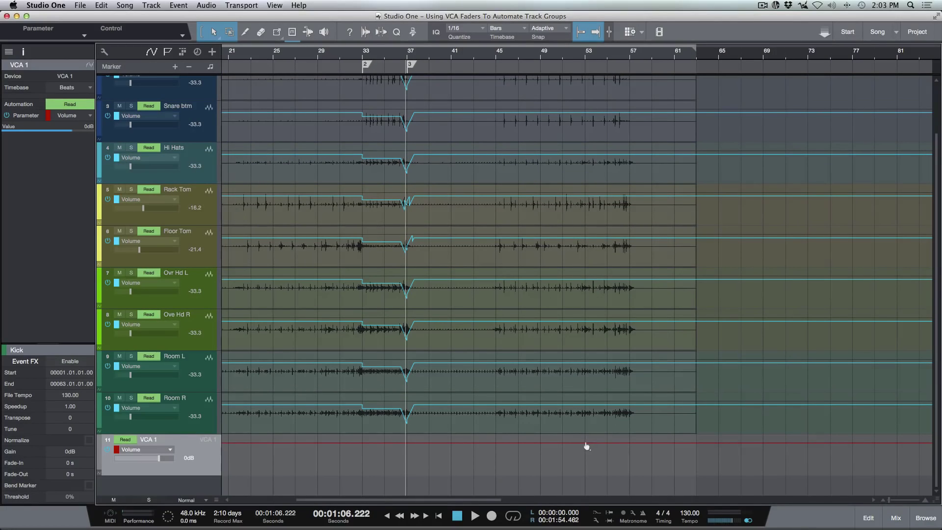
pyautogui.moveTo(586, 443); pyautogui.dragTo(652, 444)
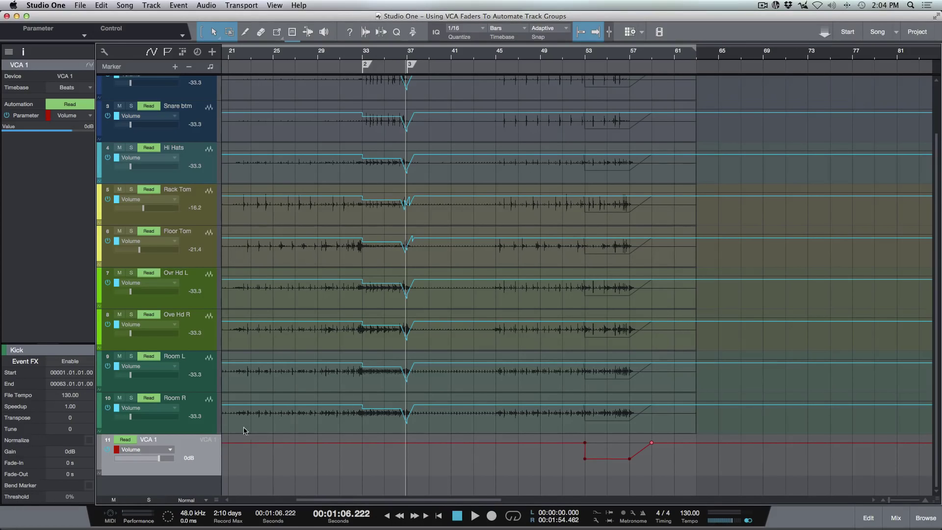
pyautogui.rightClick(185, 448)
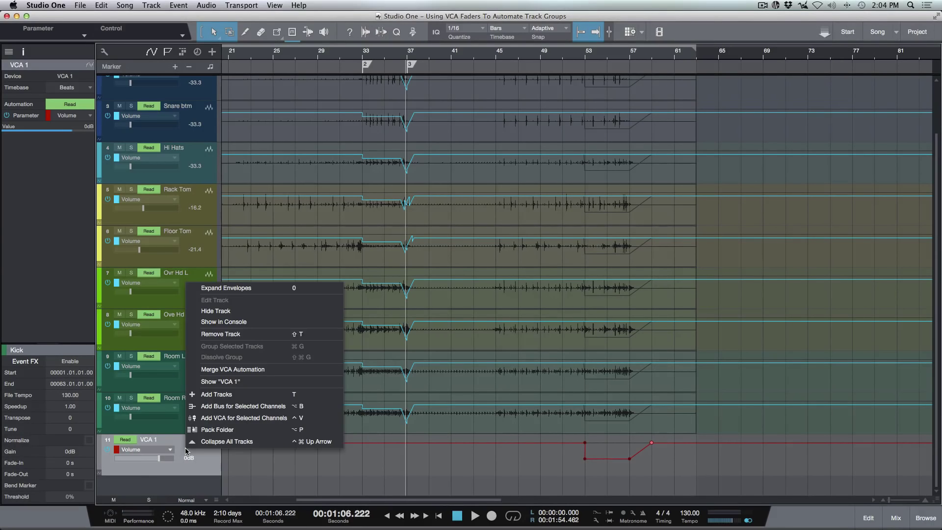
pyautogui.click(216, 368)
pyautogui.scroll(3, 466, 363)
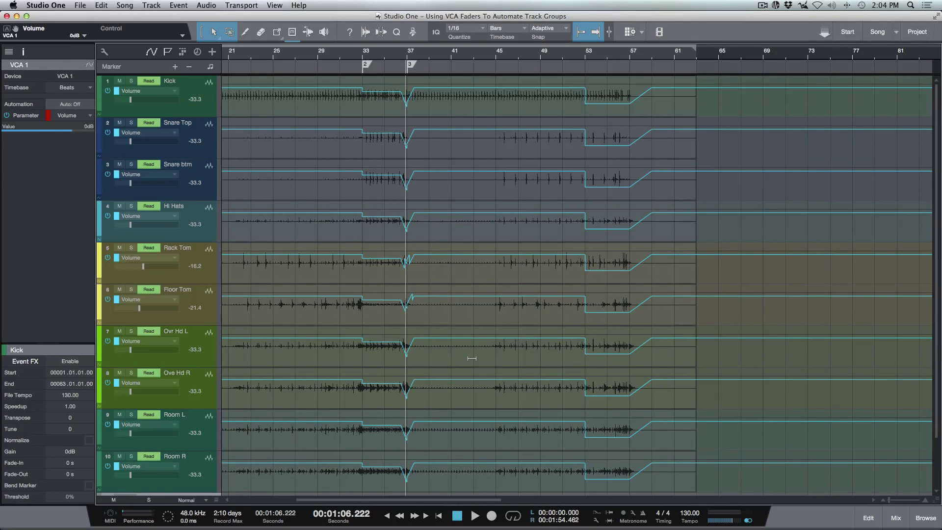
pyautogui.hscroll(-10, 471, 358)
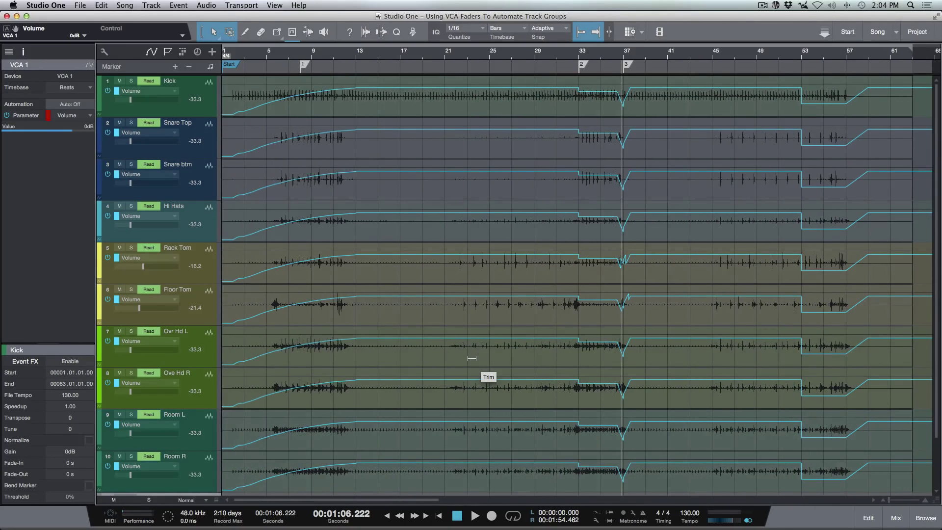
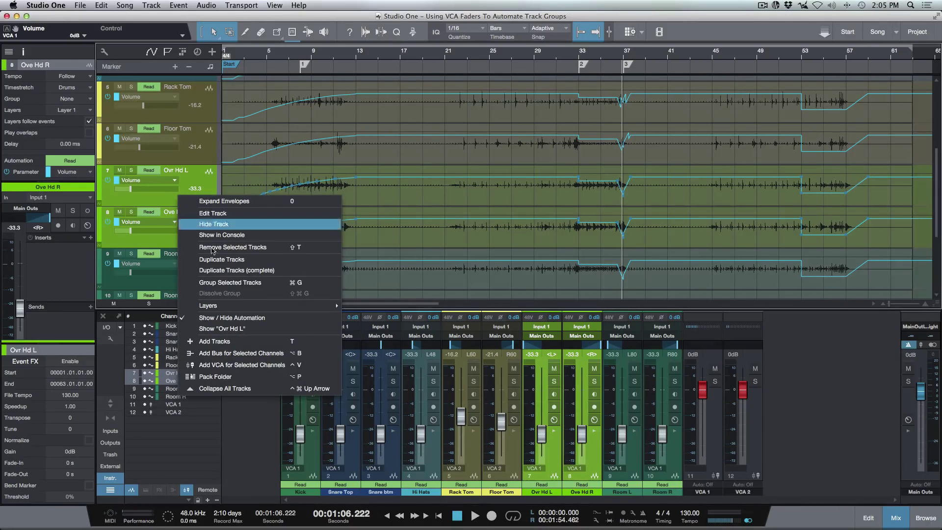
# Add a separate VCA for the selected Ovr Hd L and Ove Hd R tracks
pyautogui.click(228, 365)
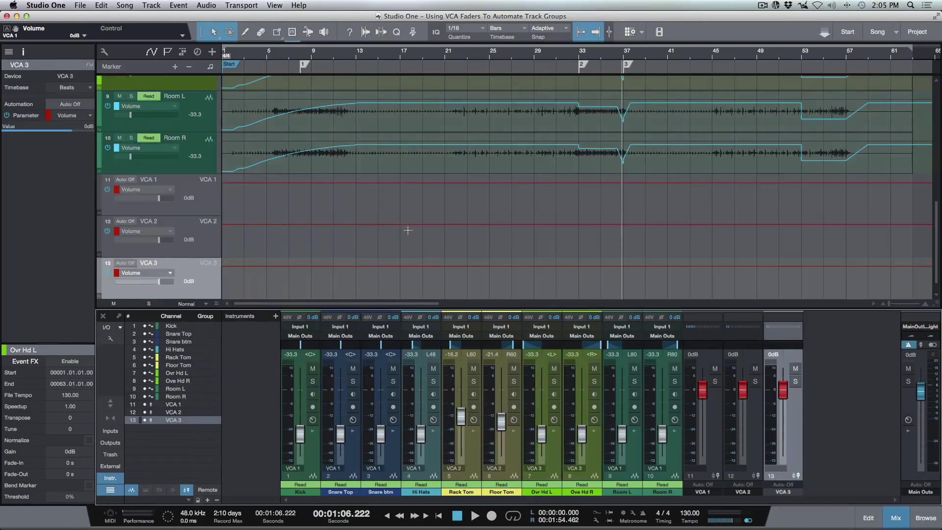
pyautogui.scroll(5, 407, 231)
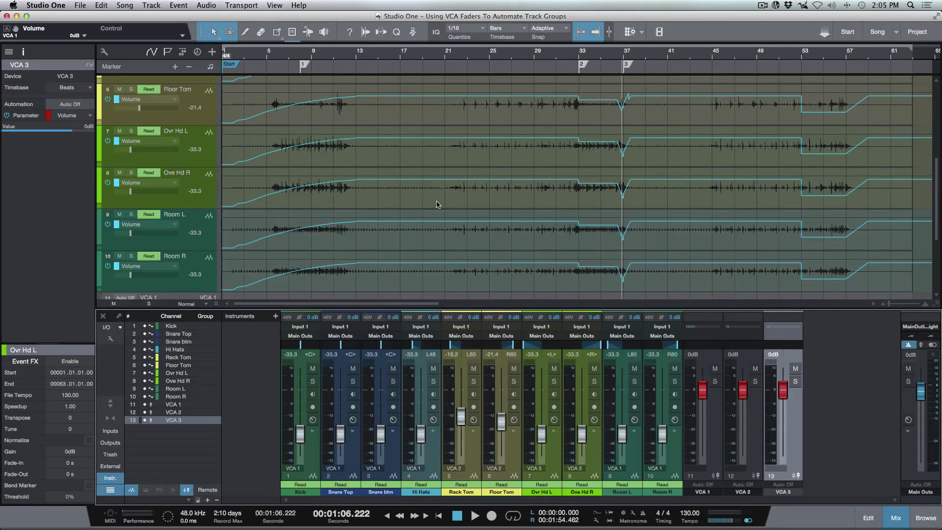
pyautogui.scroll(2, 483, 192)
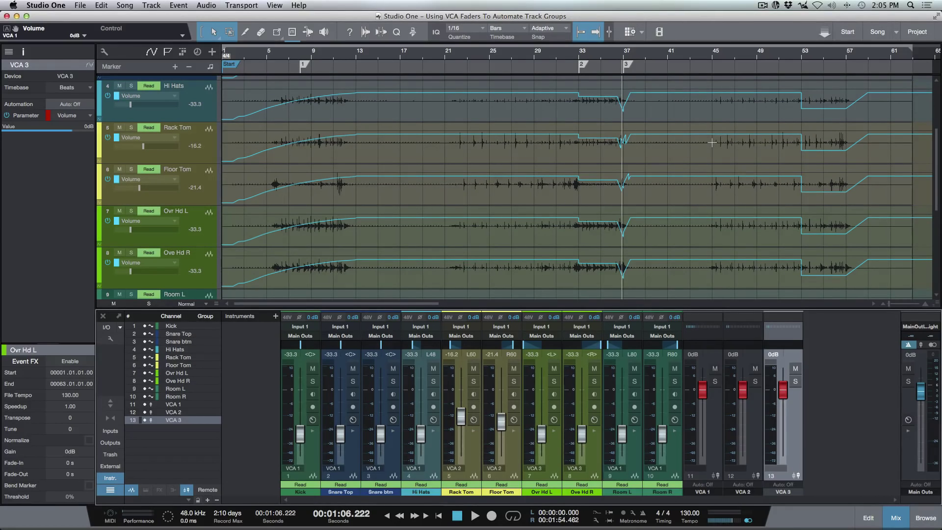
# Mark the Rack Tom from bar 56 to 57 and raise the VCA 2 volume envelope over that range
pyautogui.hscroll(4, 712, 139)
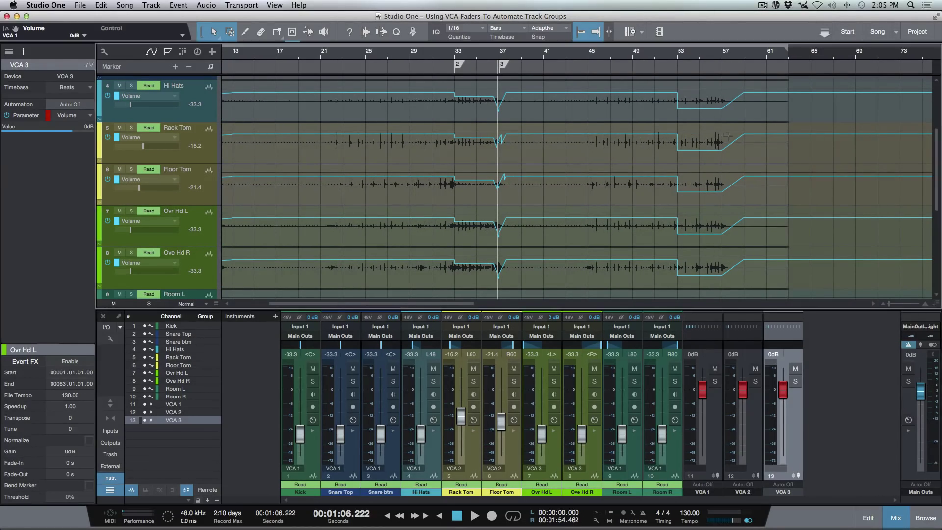
pyautogui.moveTo(721, 139); pyautogui.dragTo(711, 147)
pyautogui.scroll(-5, 710, 215)
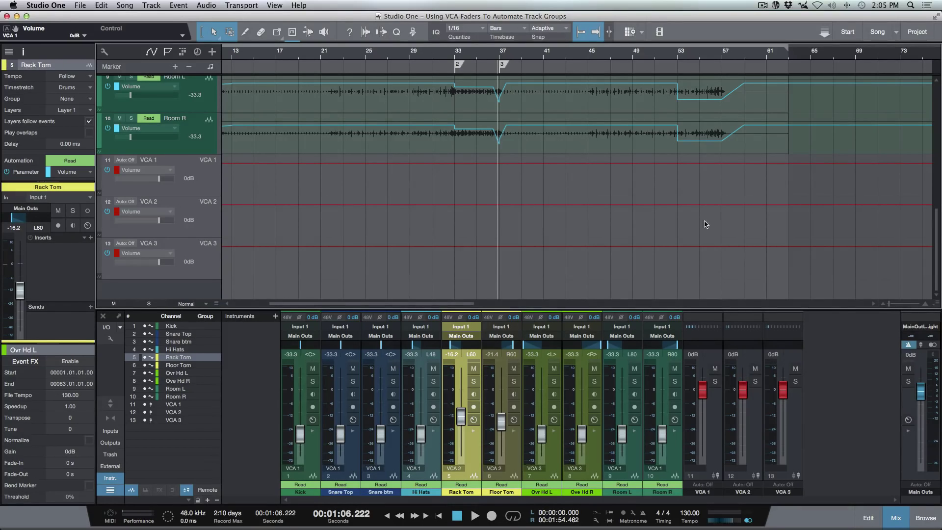
pyautogui.moveTo(715, 198); pyautogui.dragTo(715, 191)
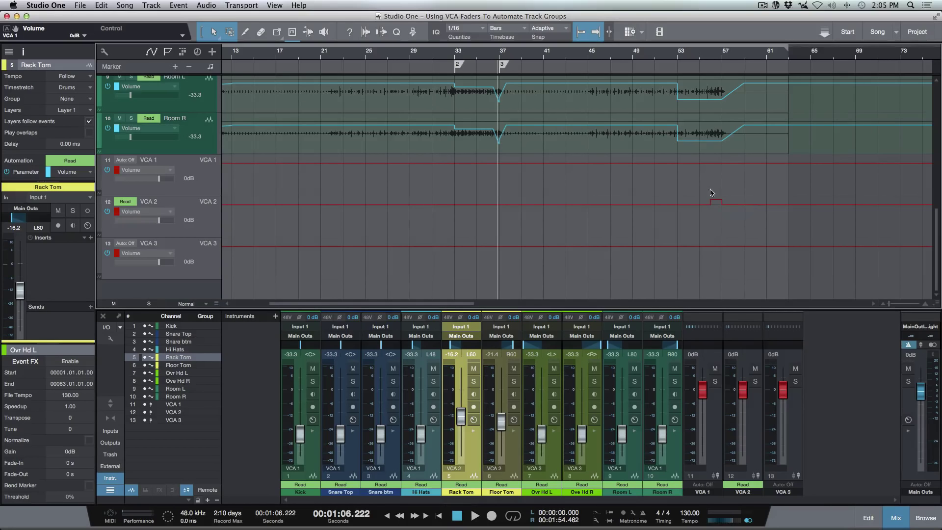
# Mark the Ovr Hd L track from bar 45 to 51 and raise the VCA 3 volume envelope over that range
pyautogui.scroll(10, 677, 188)
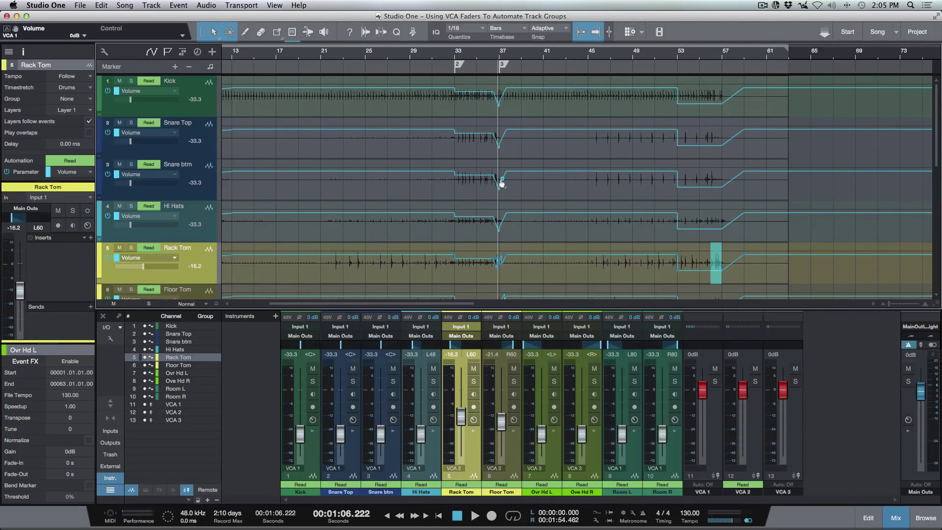
pyautogui.scroll(-5, 501, 183)
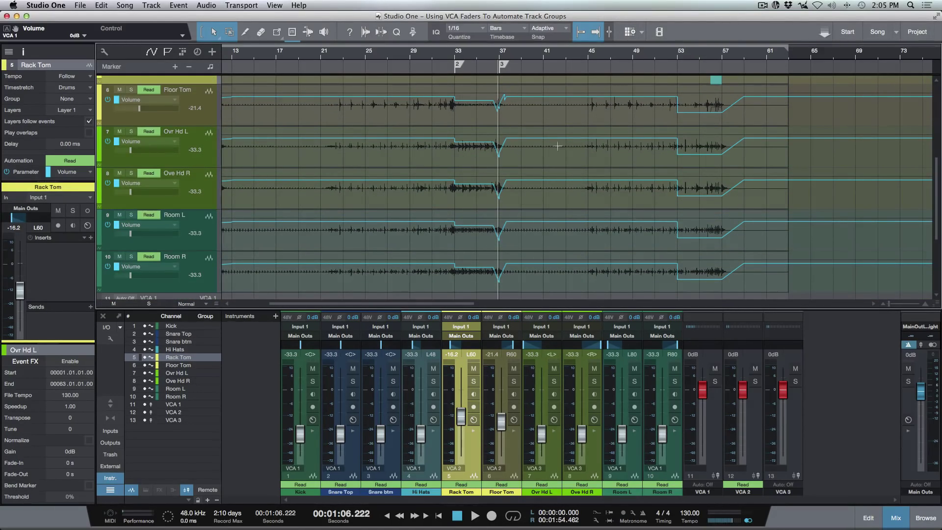
pyautogui.moveTo(594, 146); pyautogui.dragTo(660, 149)
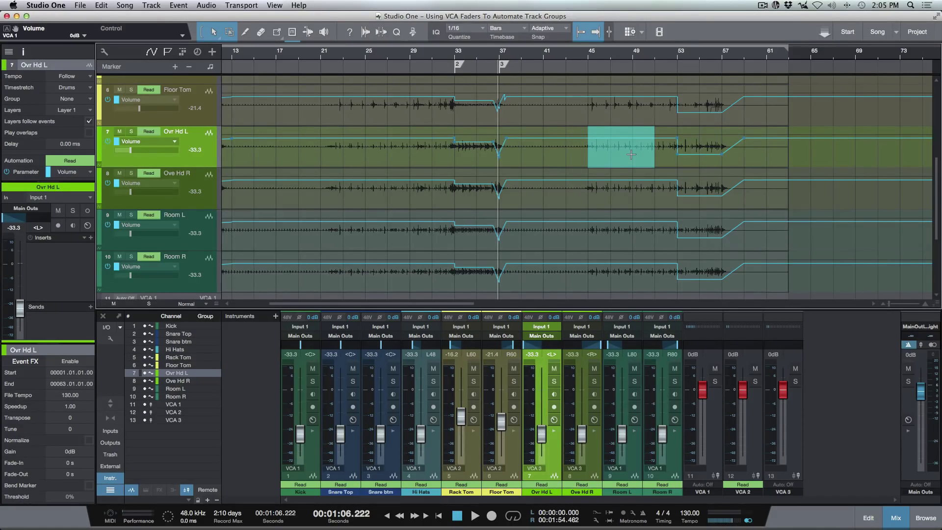
pyautogui.scroll(-3, 630, 154)
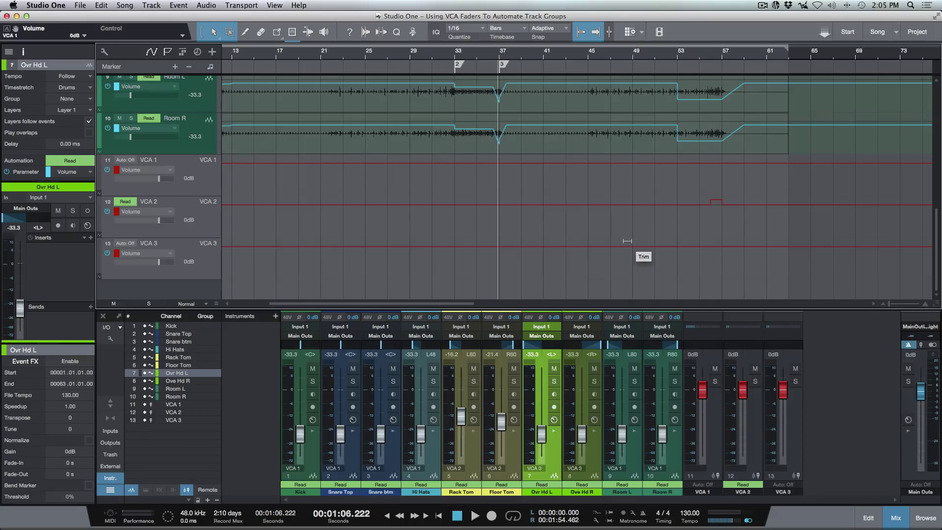
pyautogui.moveTo(629, 246); pyautogui.dragTo(628, 234)
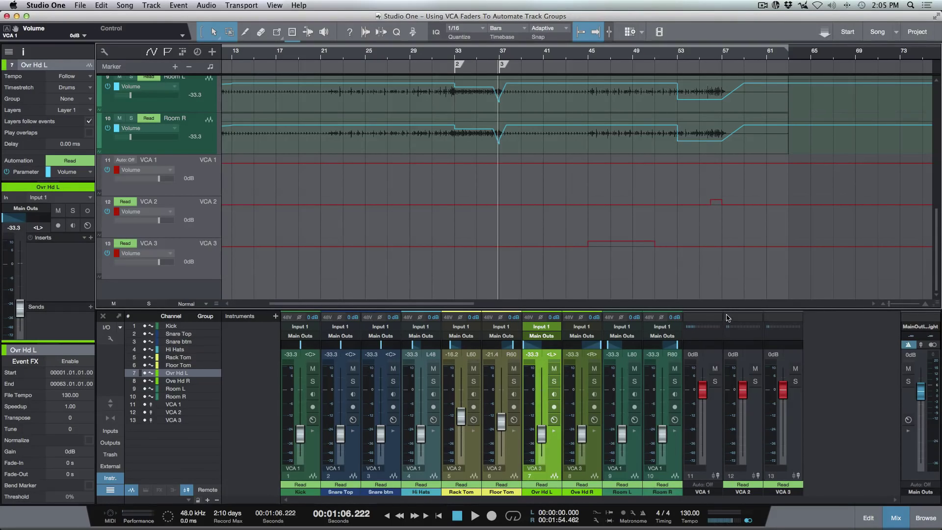
# Hide the mixer and merge the VCA 2 automation into the Rack Tom and Floor Tom volume envelopes
pyautogui.click(191, 207)
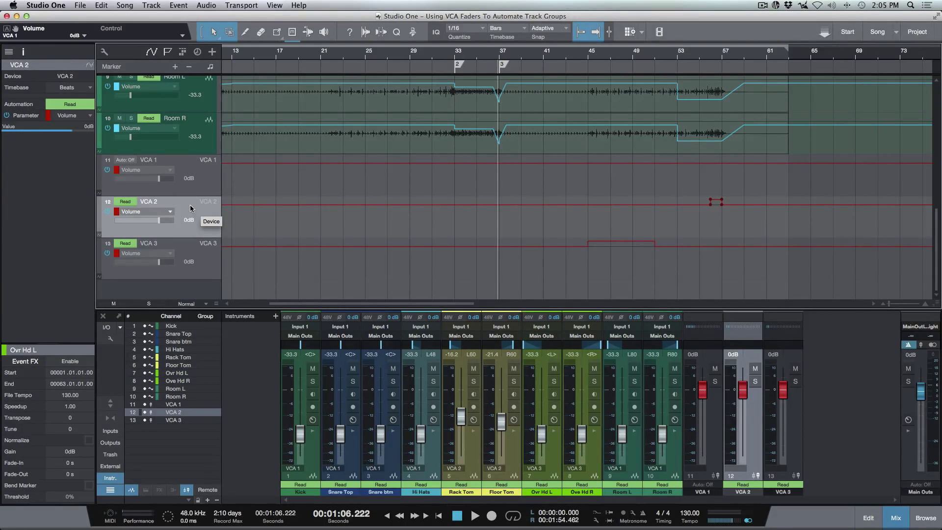
pyautogui.press('F3')
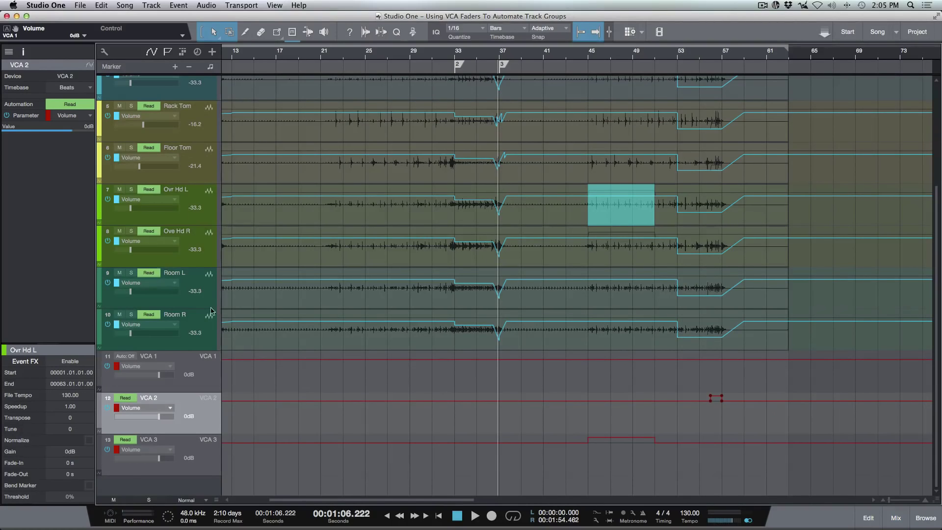
pyautogui.scroll(1, 259, 347)
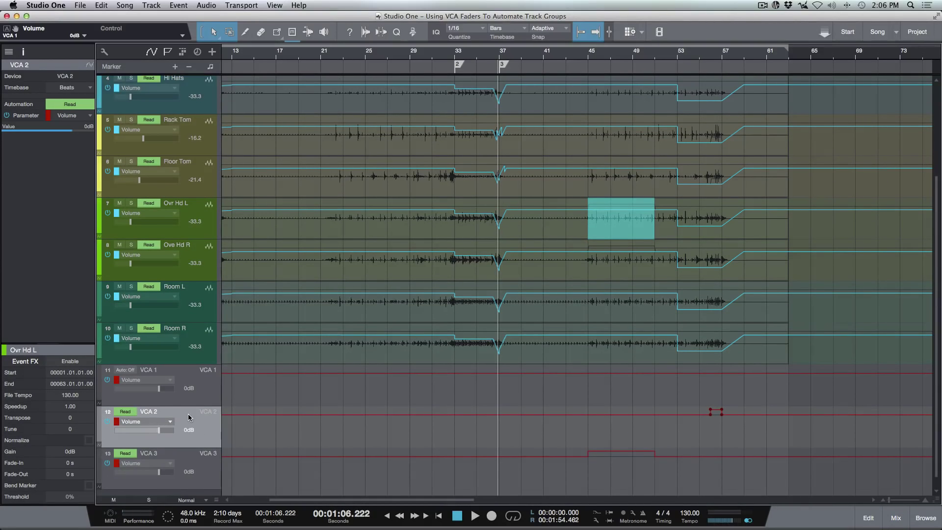
pyautogui.press('z')
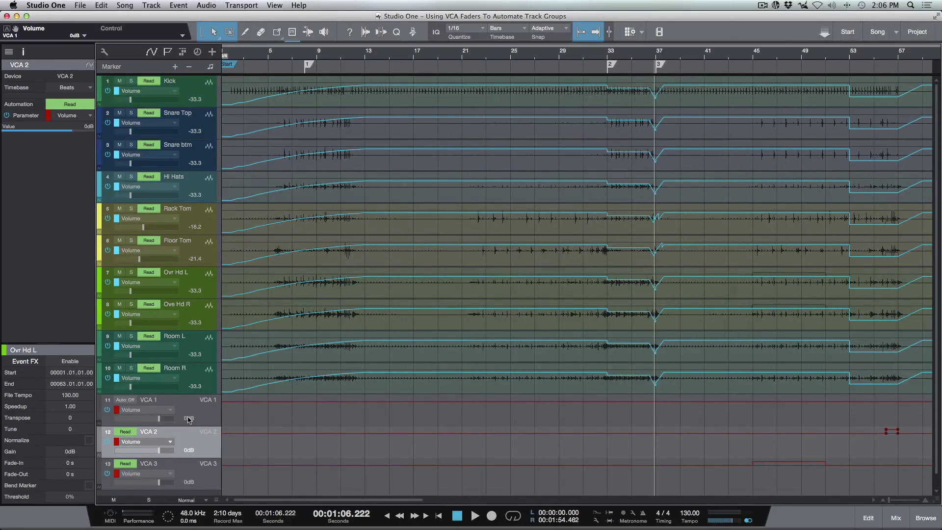
pyautogui.press('w')
pyautogui.press('w')
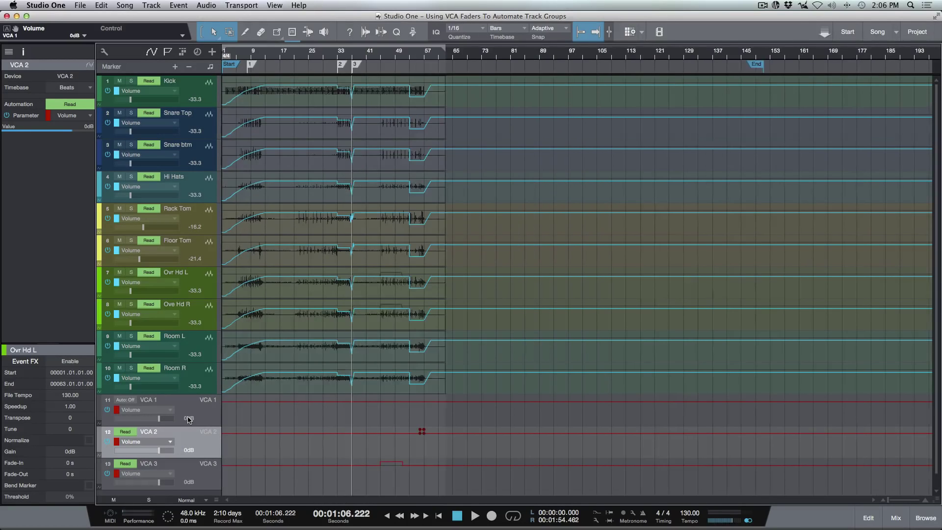
pyautogui.press('e')
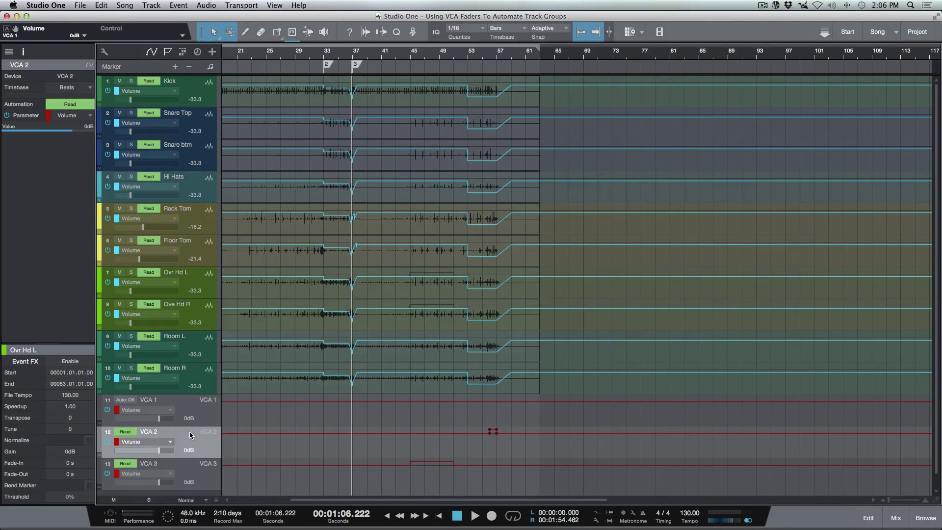
pyautogui.rightClick(190, 433)
pyautogui.click(241, 354)
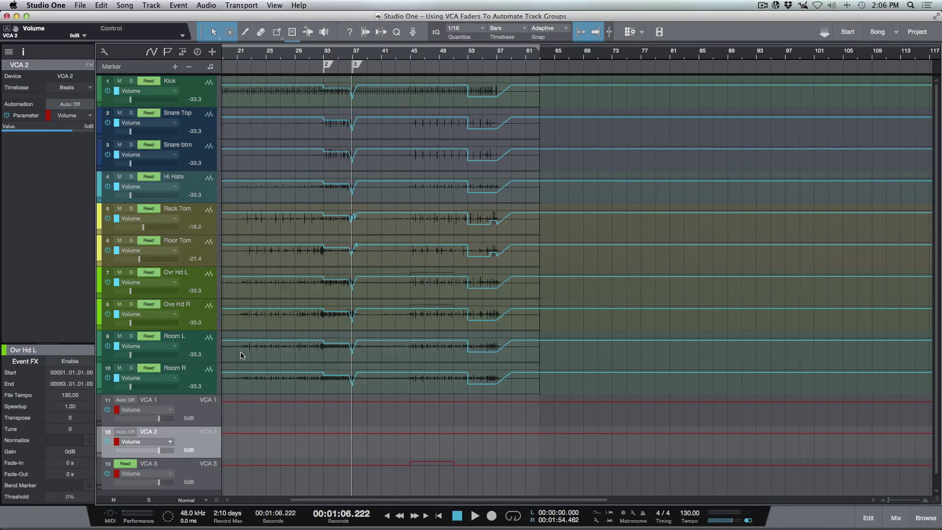
# Merge the VCA 3 automation into the volume envelopes of the two overhead tracks
pyautogui.click(182, 464)
pyautogui.rightClick(182, 464)
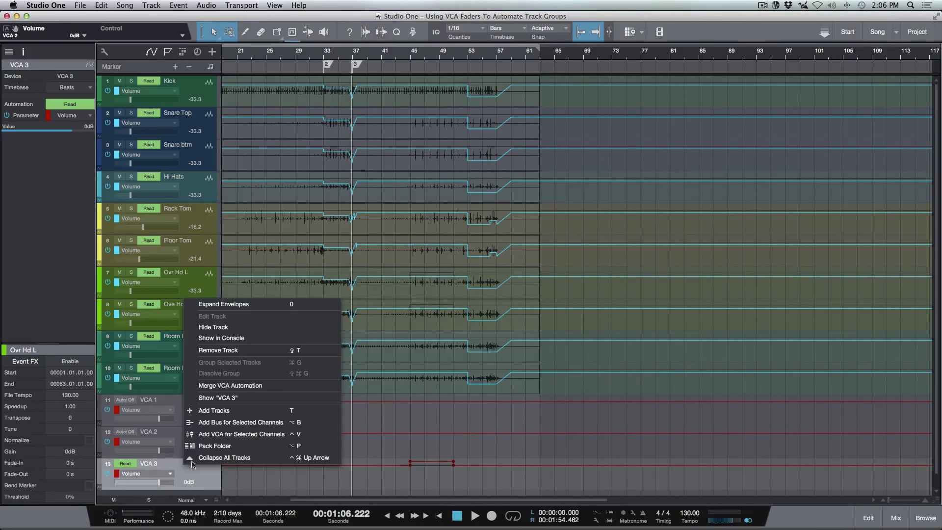
pyautogui.click(234, 386)
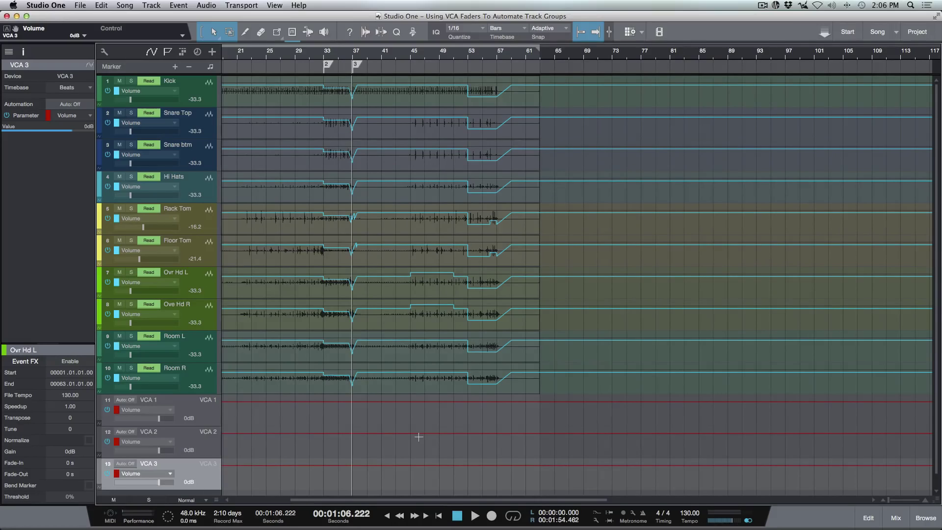
pyautogui.hscroll(-5, 418, 436)
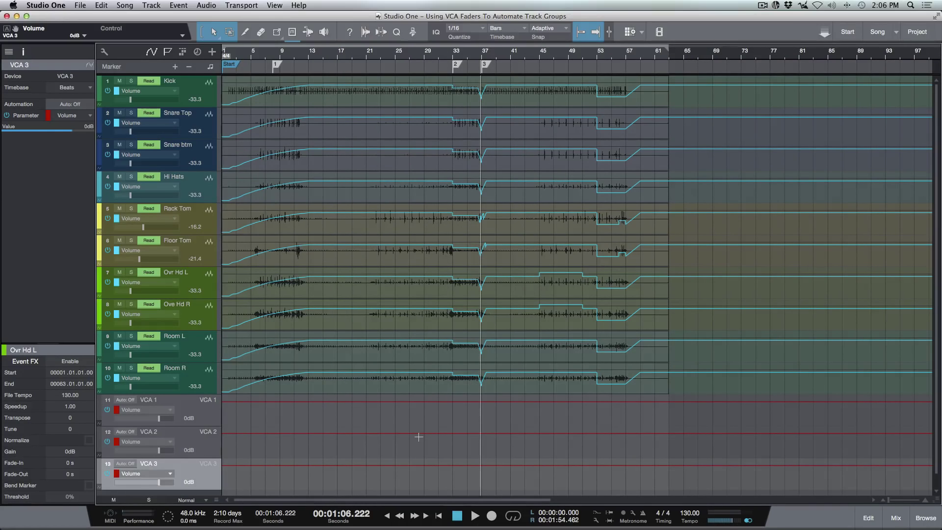